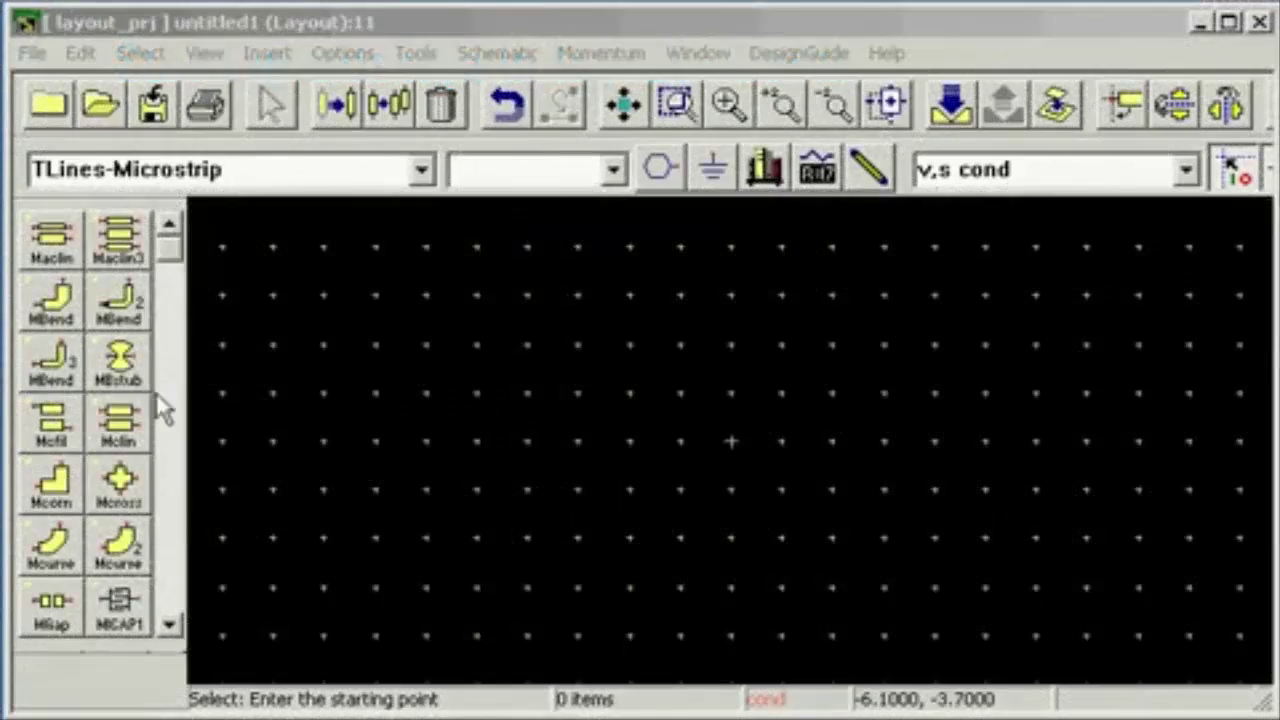
Import outline_draft.dxf into the layout as a DXF (hierarchical) file
left_click(46, 55)
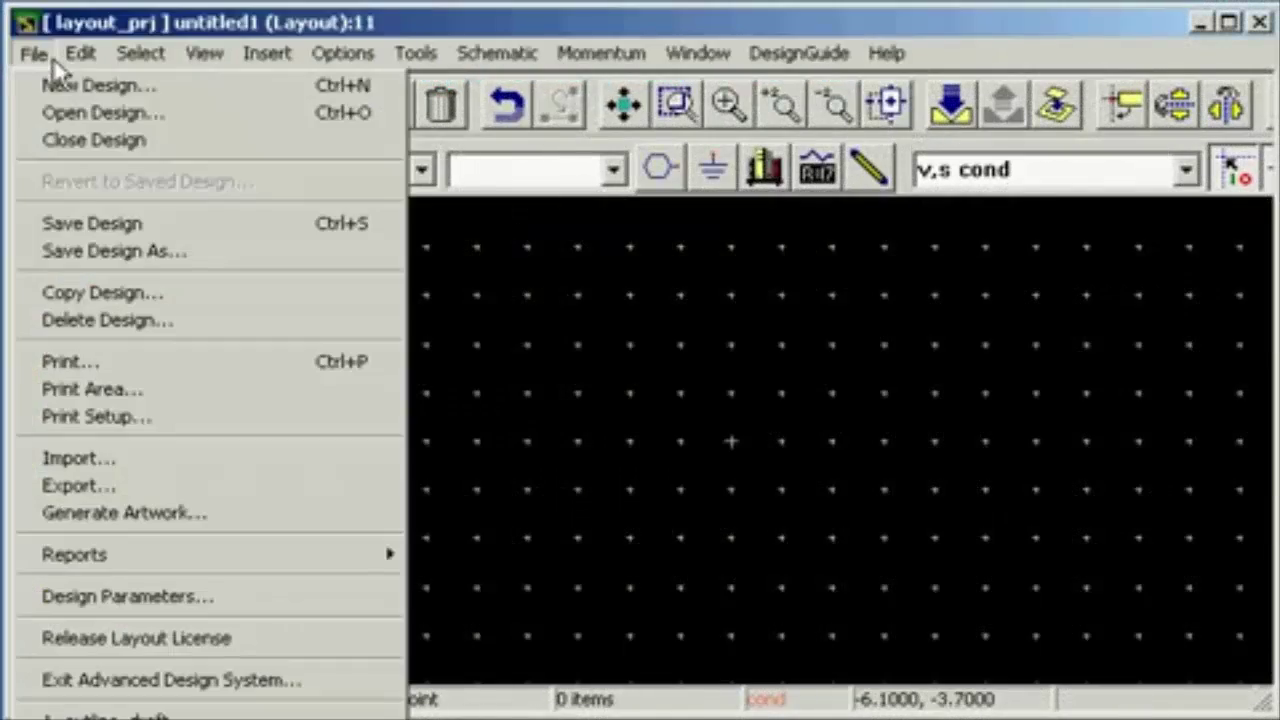
left_click(82, 456)
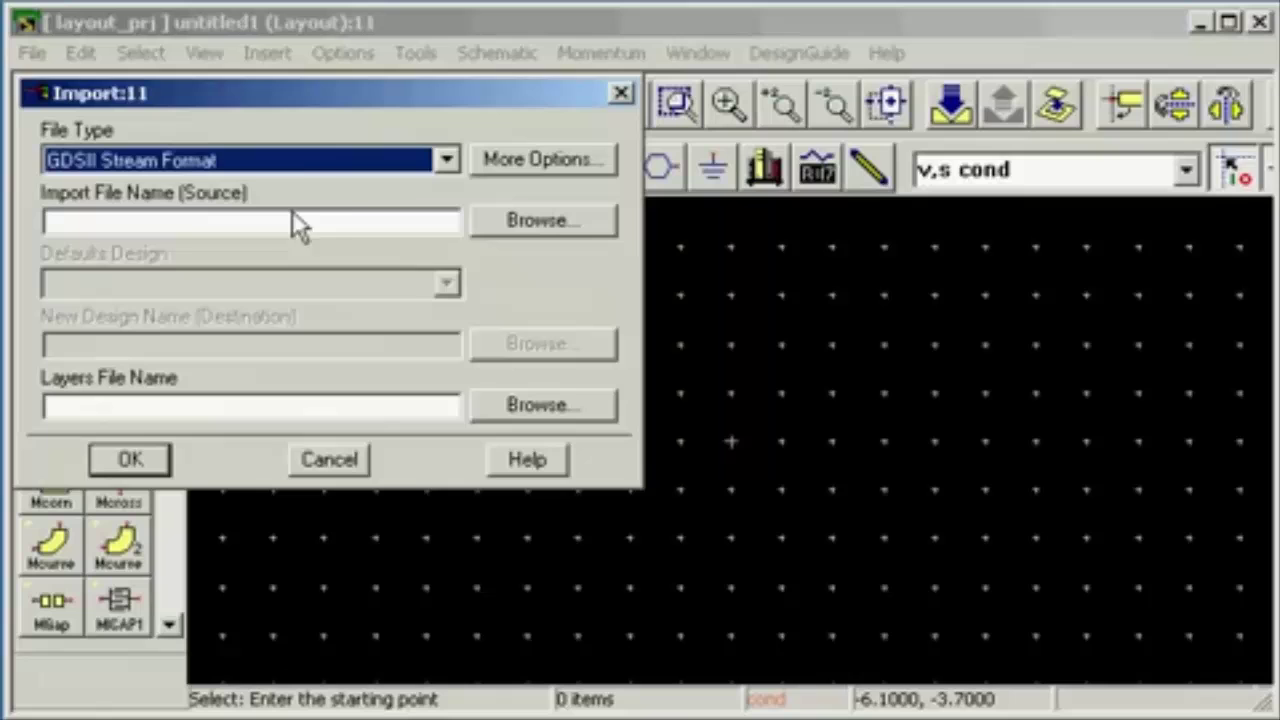
left_click(342, 163)
left_click(213, 190)
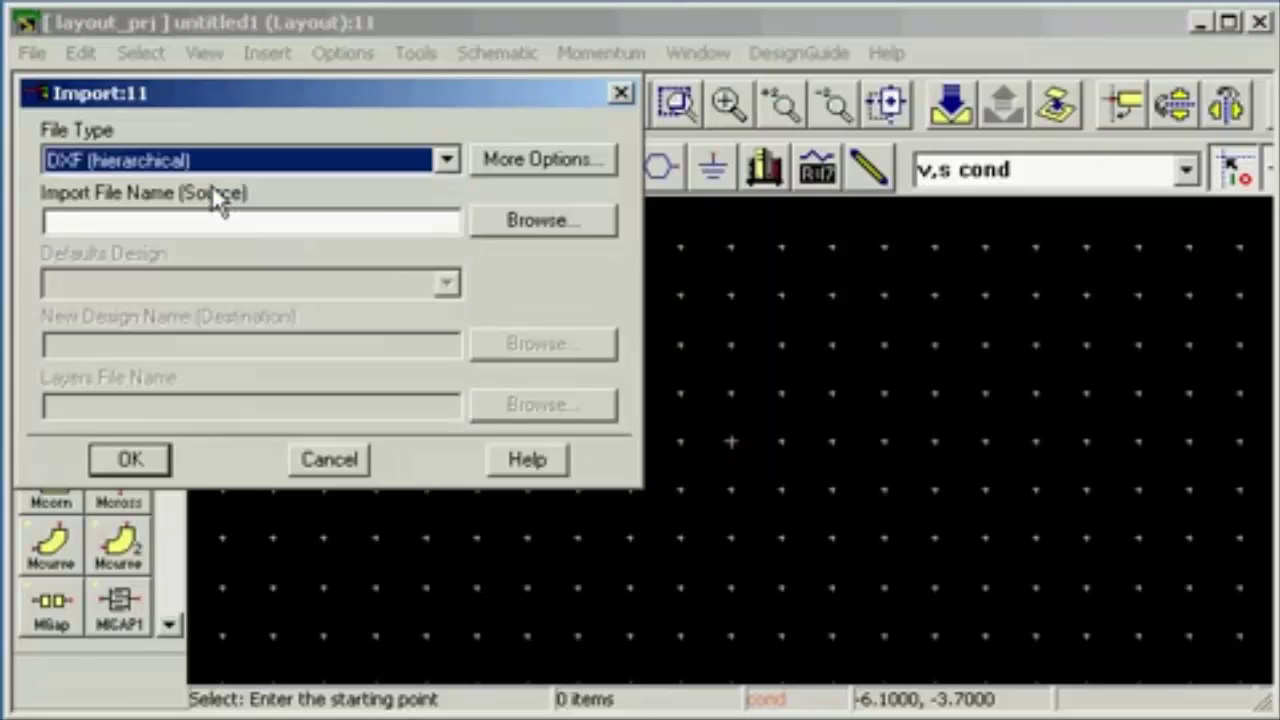
left_click(598, 224)
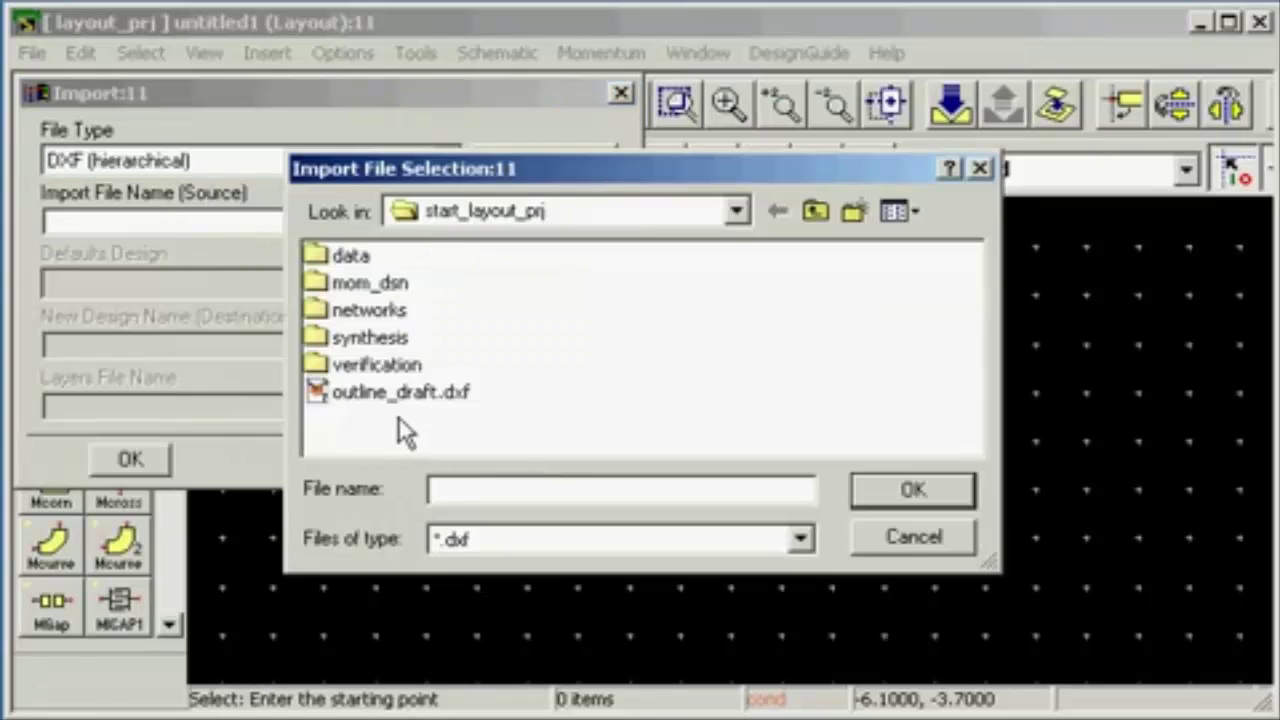
left_click(398, 400)
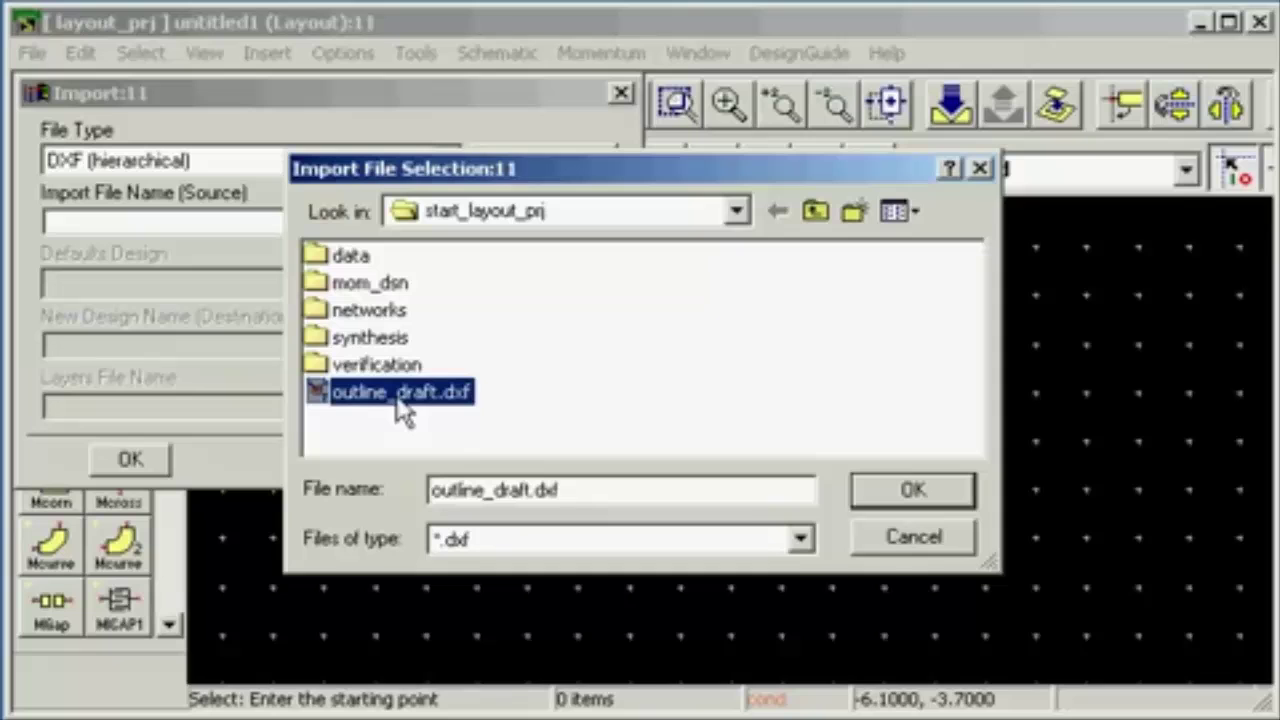
left_click(880, 495)
left_click(162, 468)
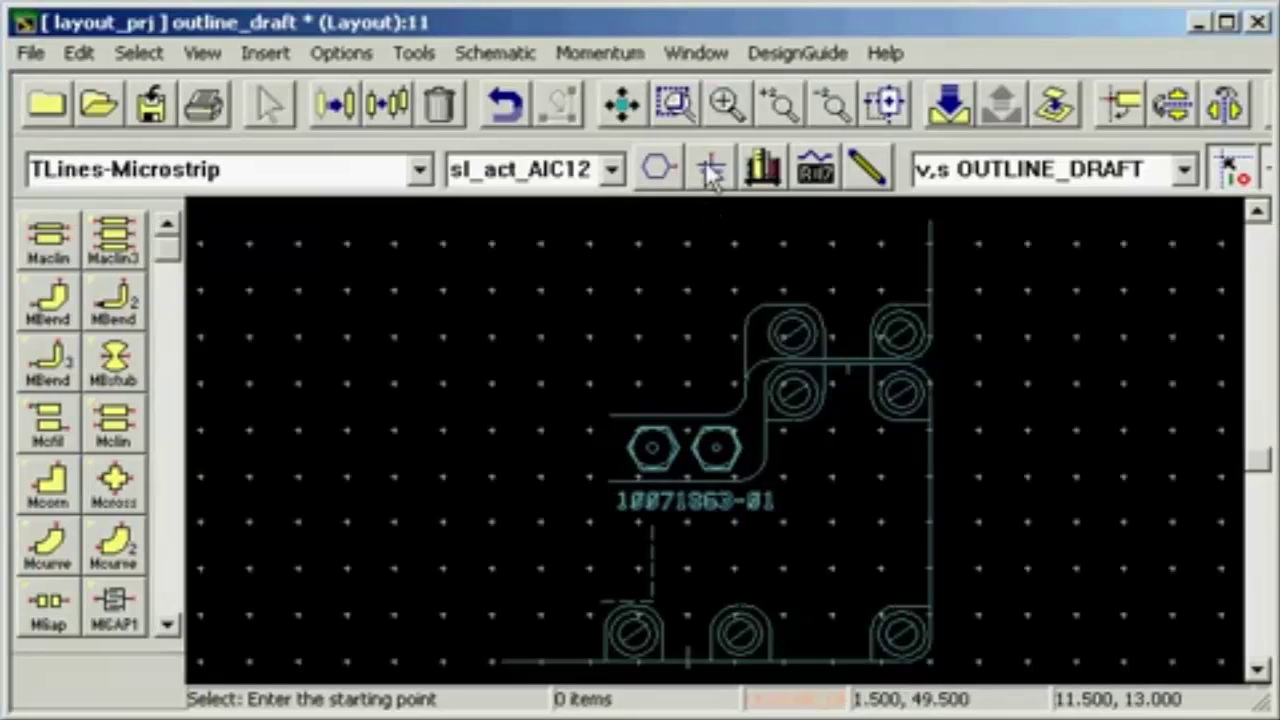
left_click(696, 110)
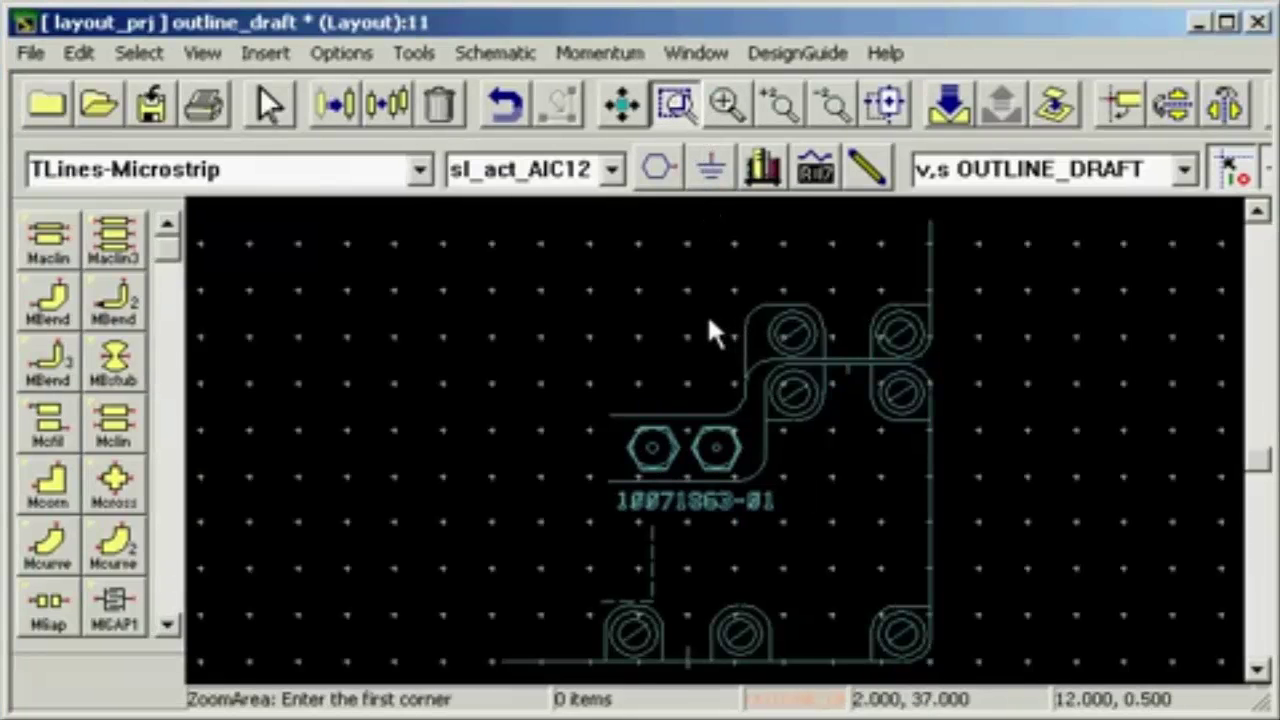
left_click(704, 325)
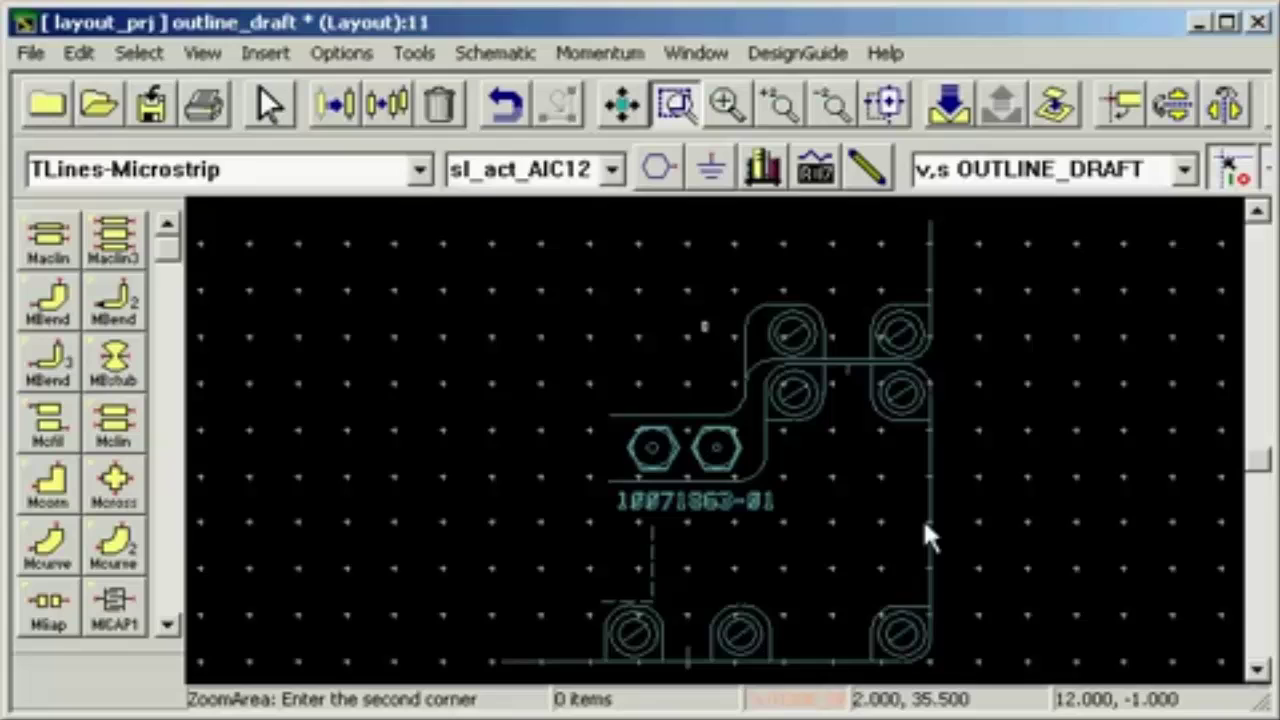
left_click(1004, 540)
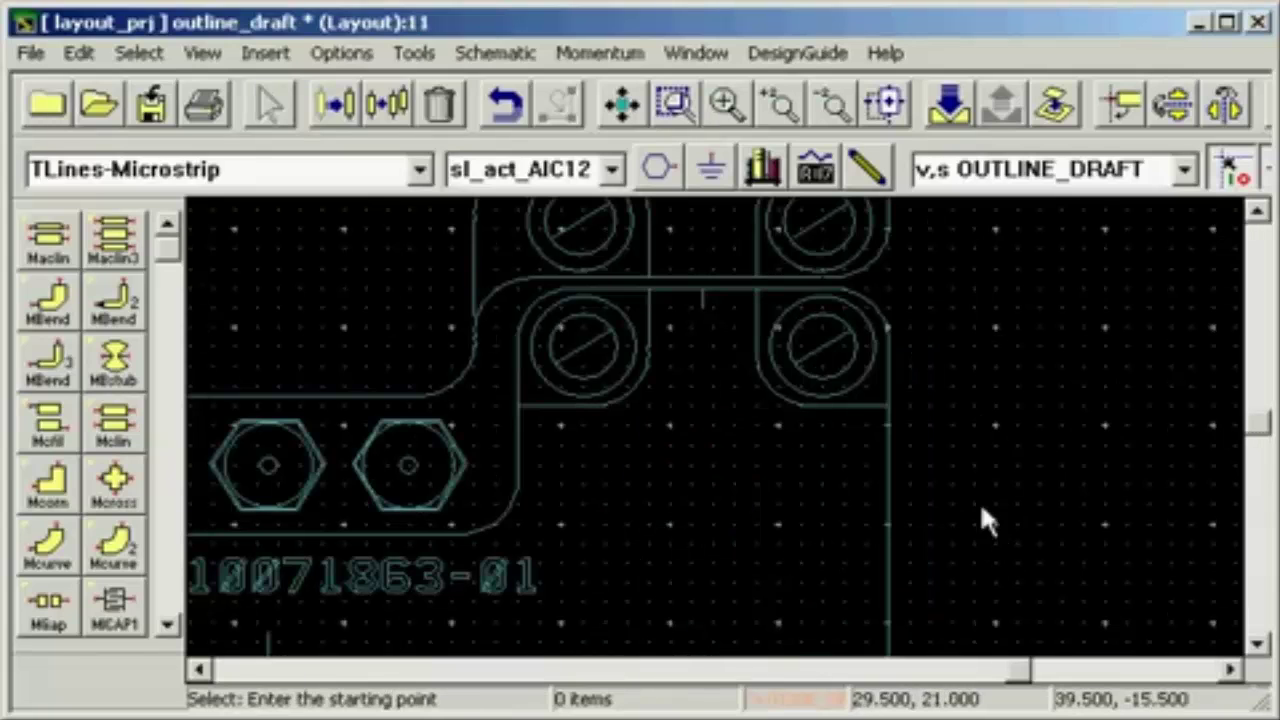
Choose the Beckman sr_bkm_BCR_1-10_D SMT resistor from the library and set it to 511 Ohm
left_click(762, 168)
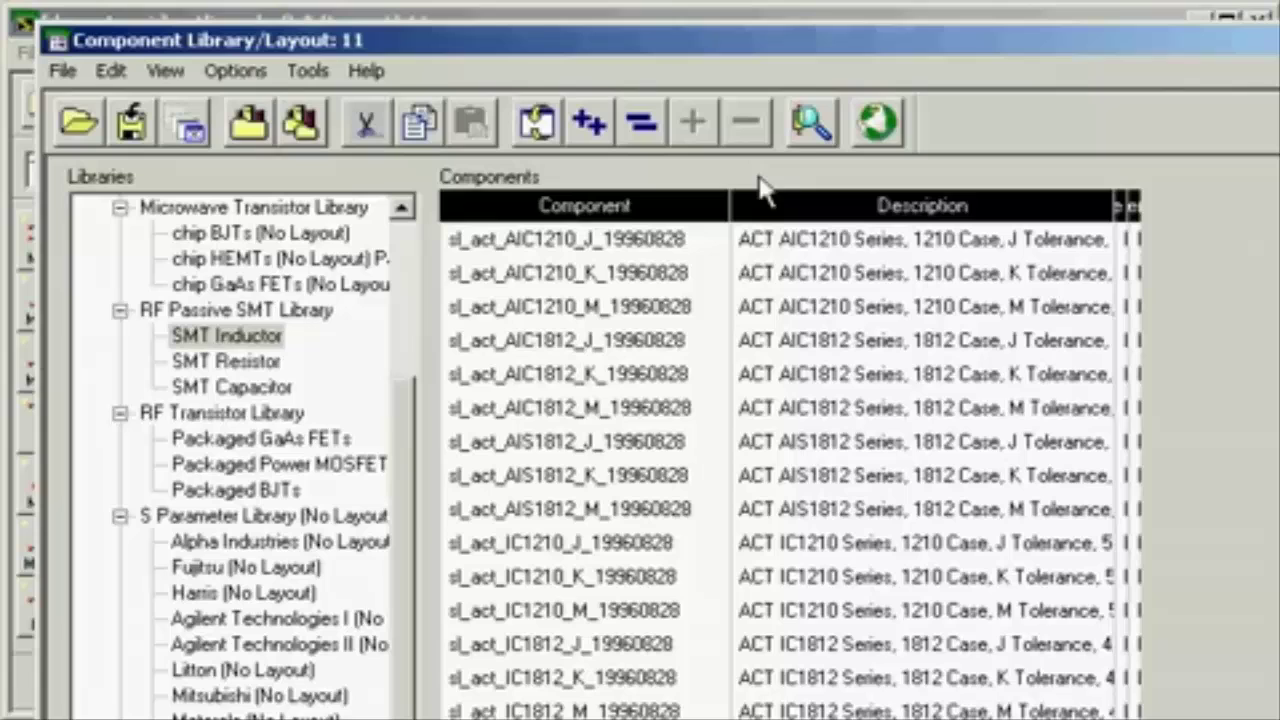
left_click(215, 362)
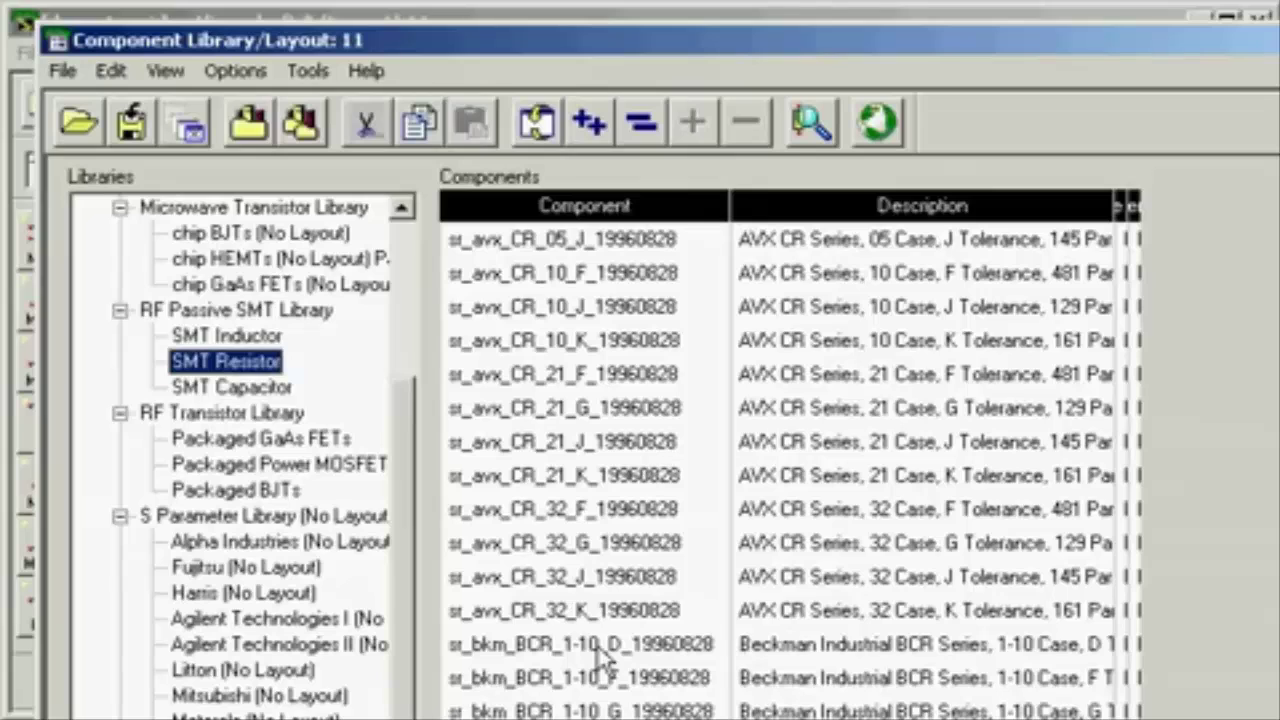
double_click(601, 648)
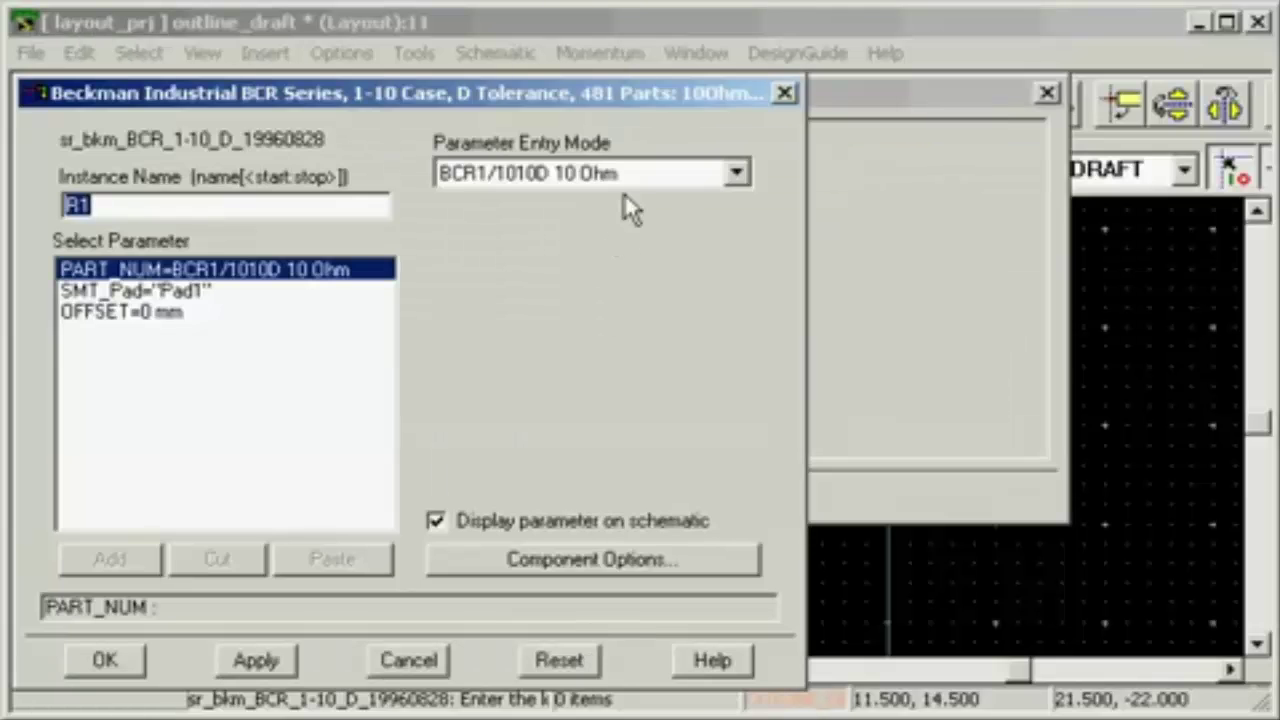
left_click(633, 182)
left_click_drag(749, 371, 743, 371)
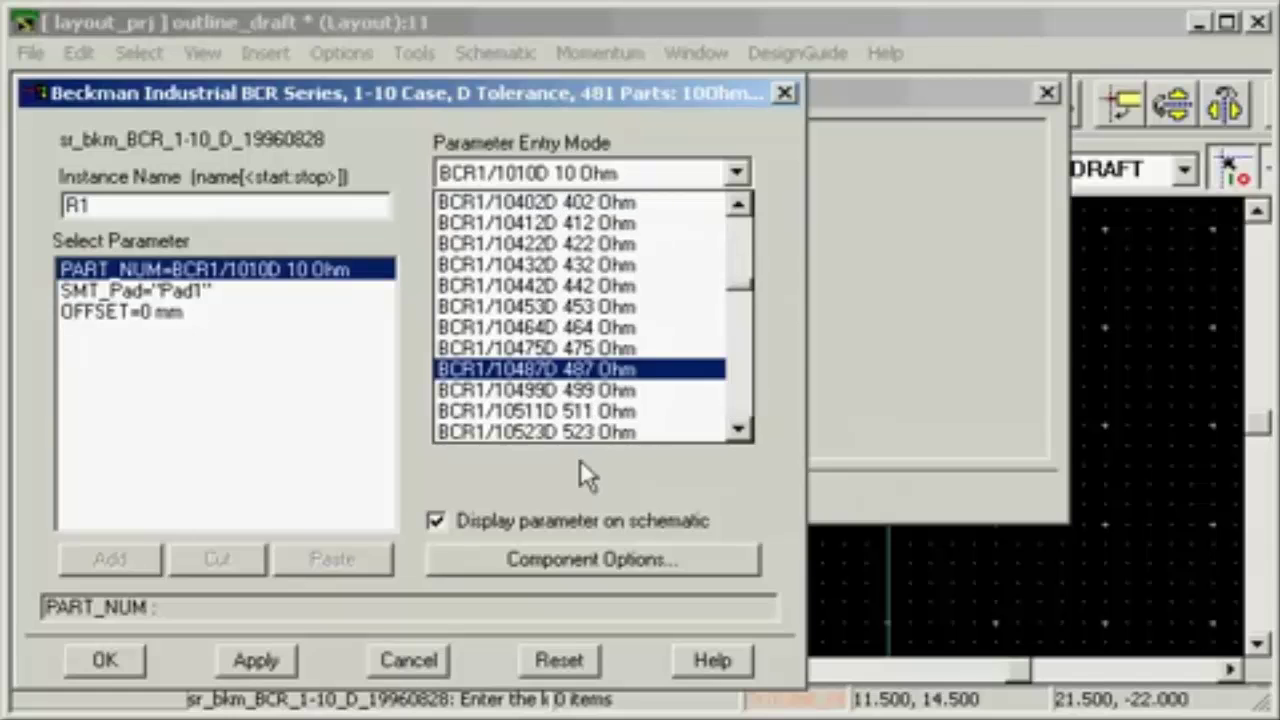
left_click(640, 411)
Place two horizontal BCR resistors, one above the other, and a rotated vertical one between them on the left
left_click(118, 662)
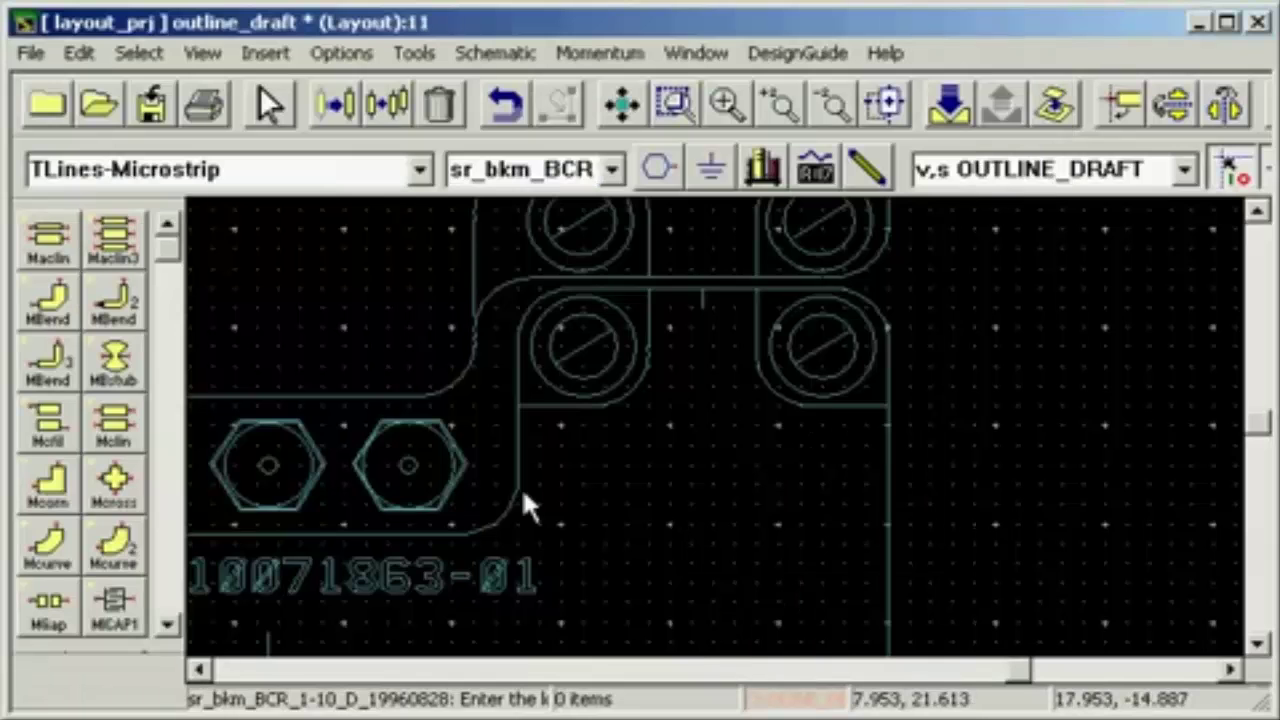
left_click(792, 524)
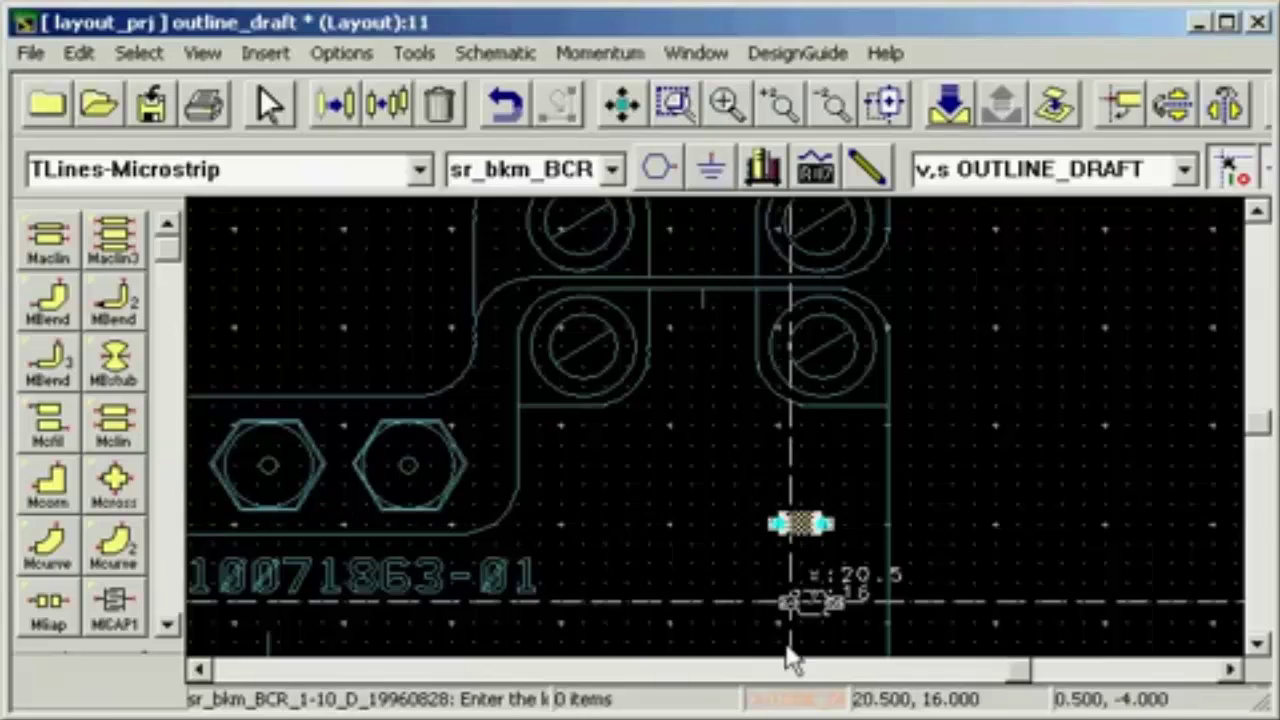
left_click(1257, 644)
left_click(1257, 644)
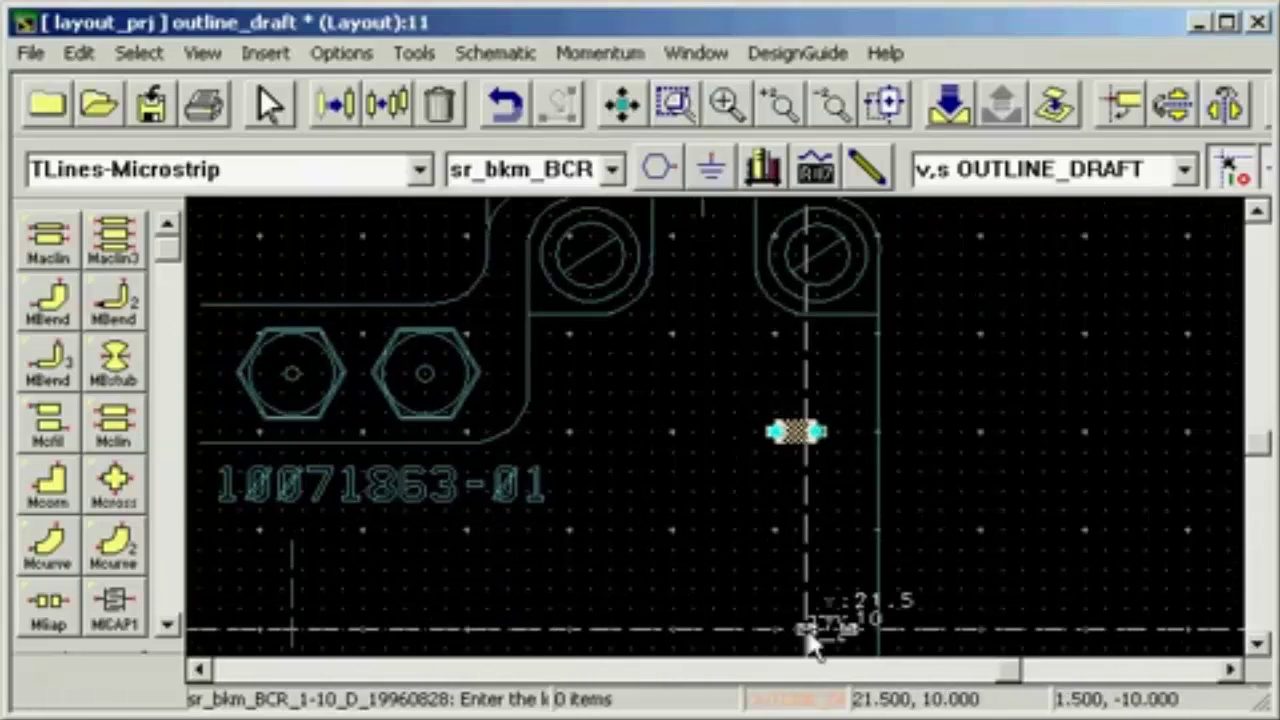
left_click(776, 585)
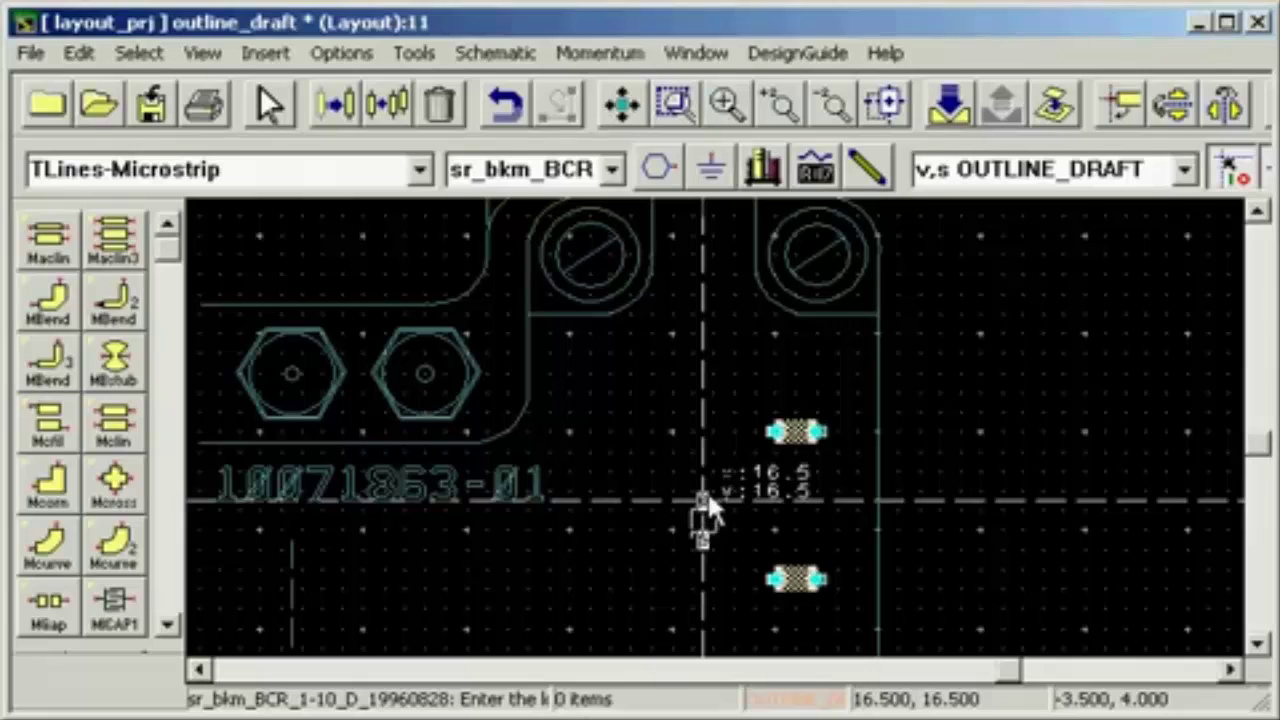
left_click(707, 496)
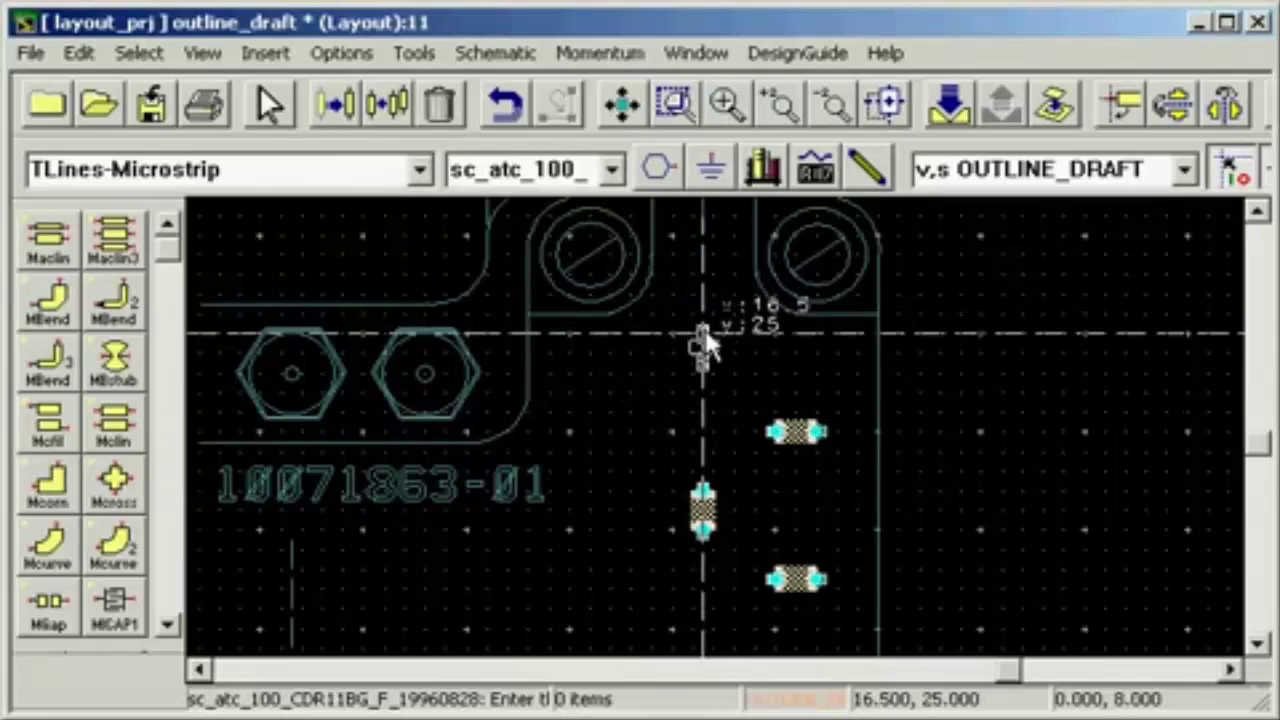
Place the ATC capacitor above the vertical resistor and a vertical AIC1210 inductor to its left
left_click(704, 373)
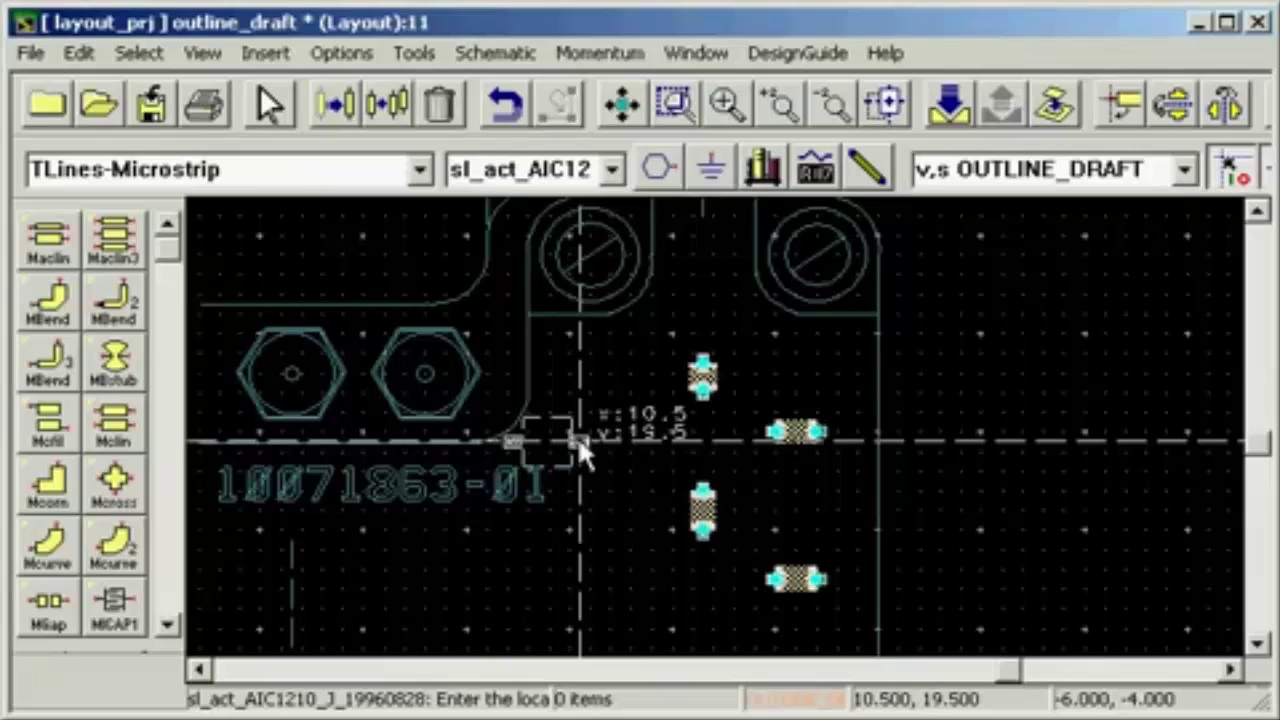
key("ctrl+r")
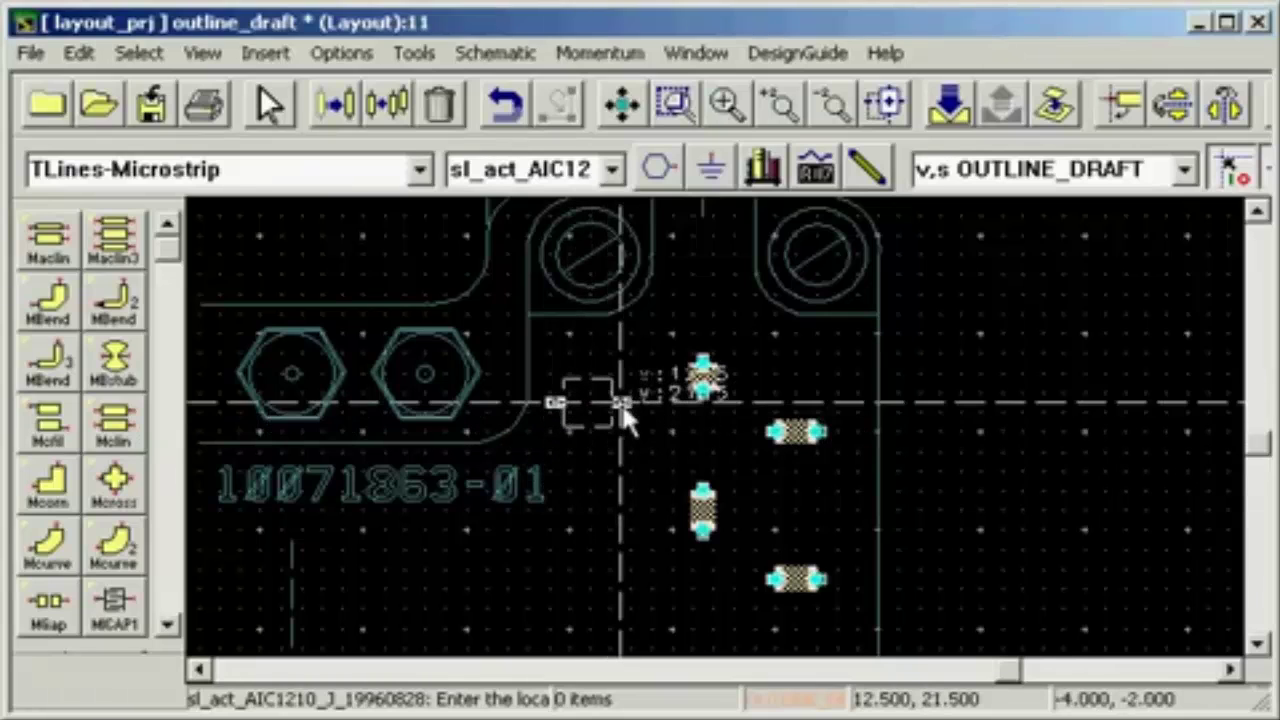
key("ctrl+r")
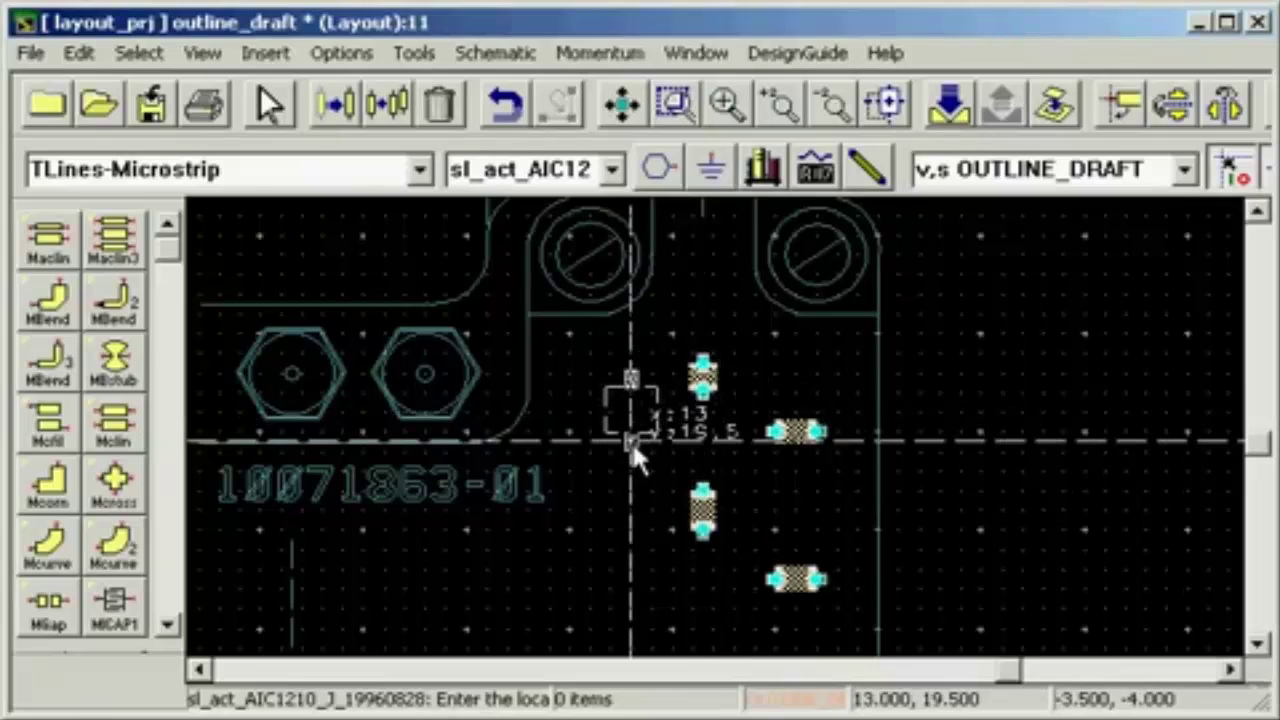
key("ctrl+r")
key("ctrl+r")
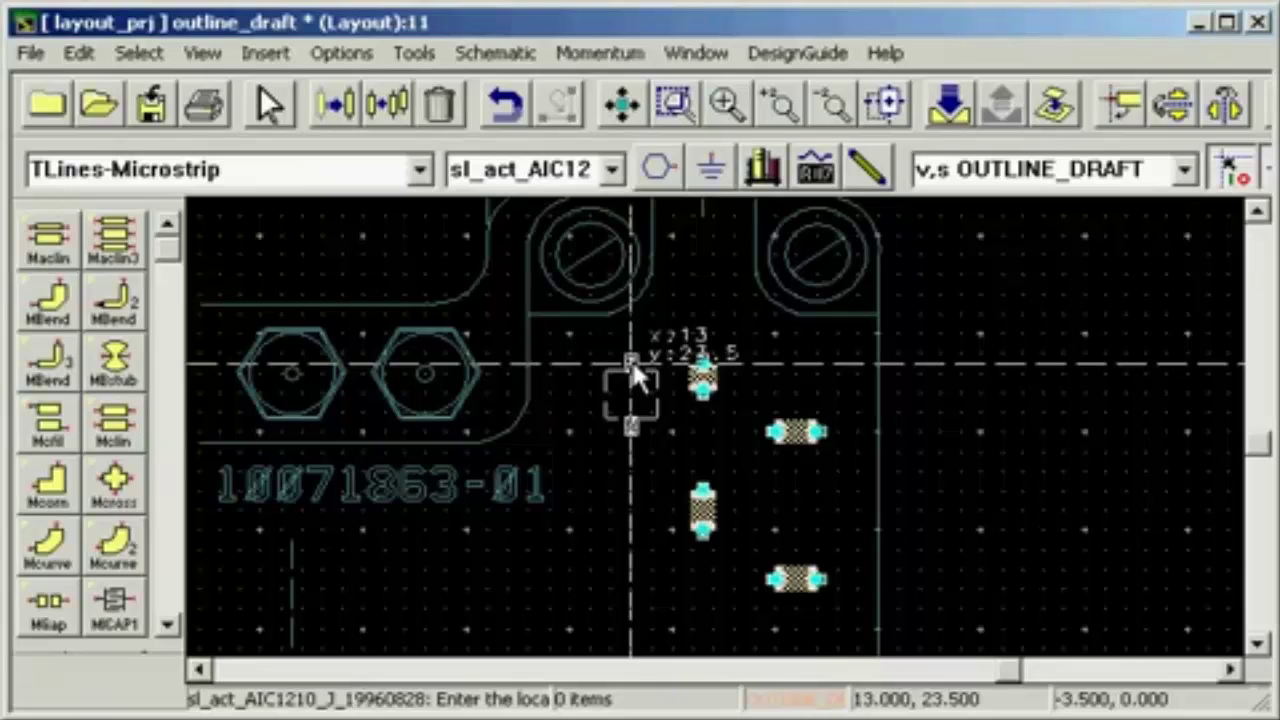
left_click(636, 378)
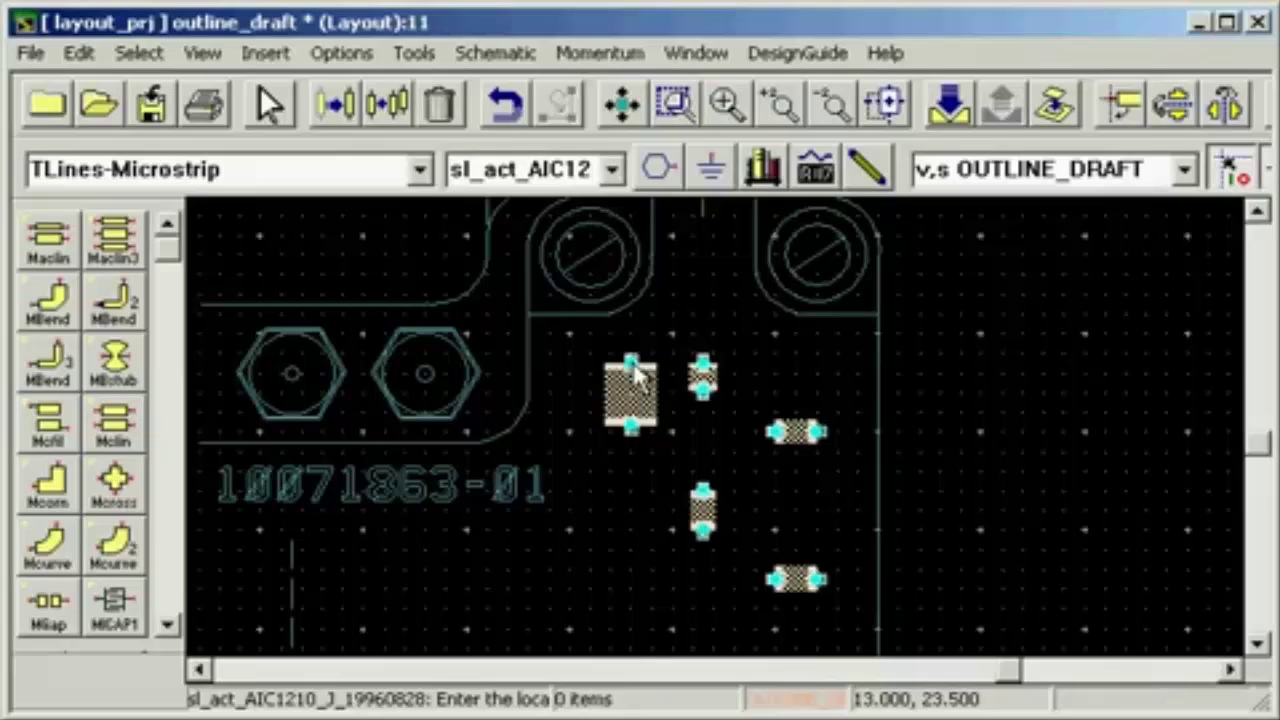
key("Escape")
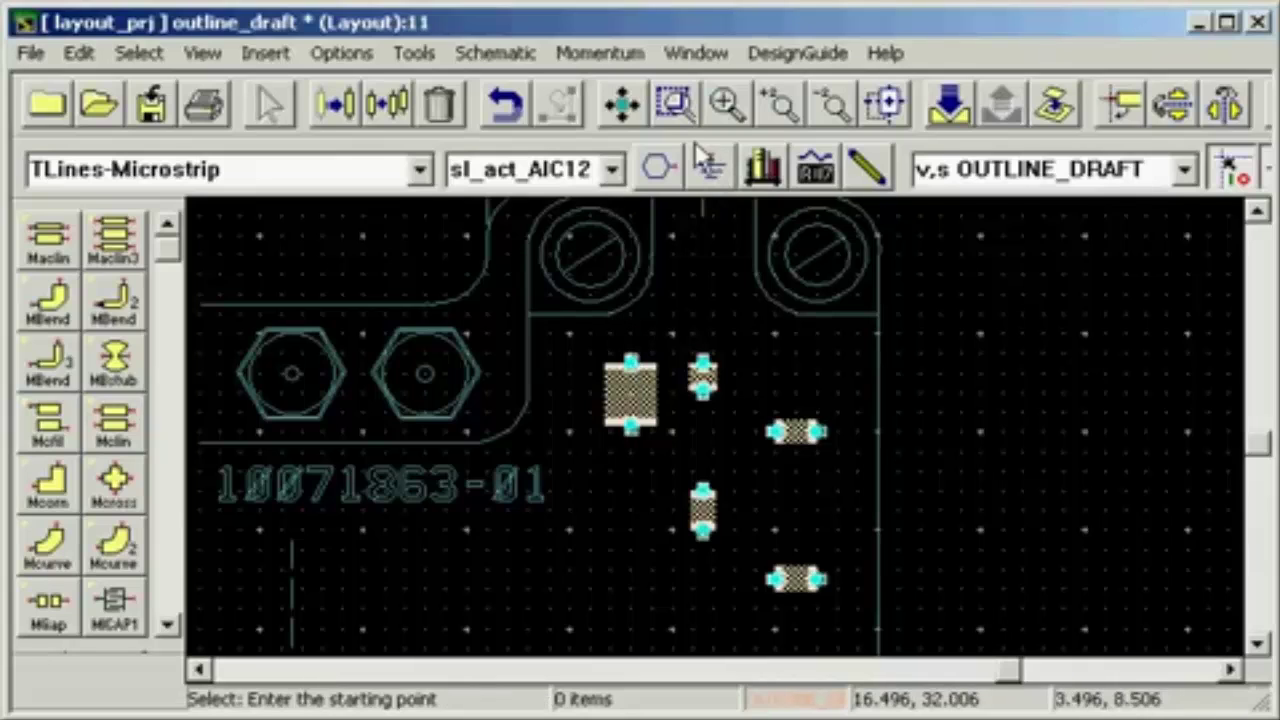
Load an MLIN microstrip line with width W 1.5 mm and length L 0.9 mm
left_click(630, 106)
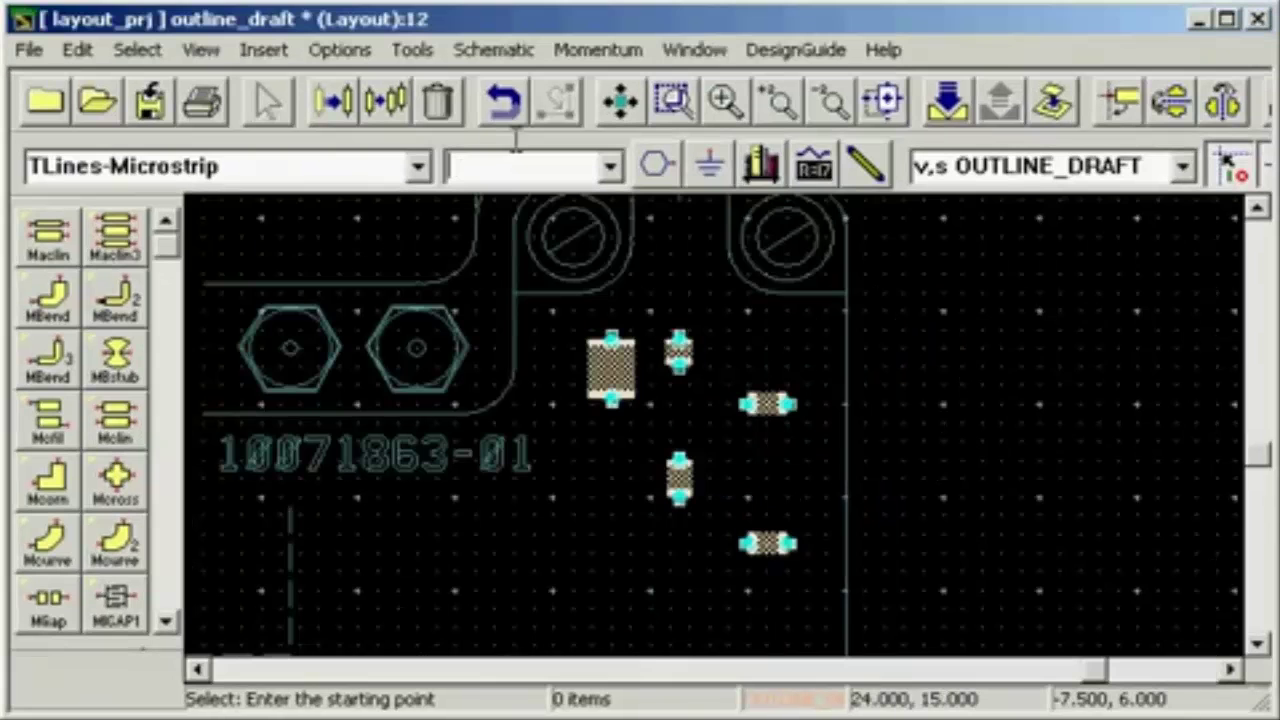
left_click(503, 160)
type("MLIN")
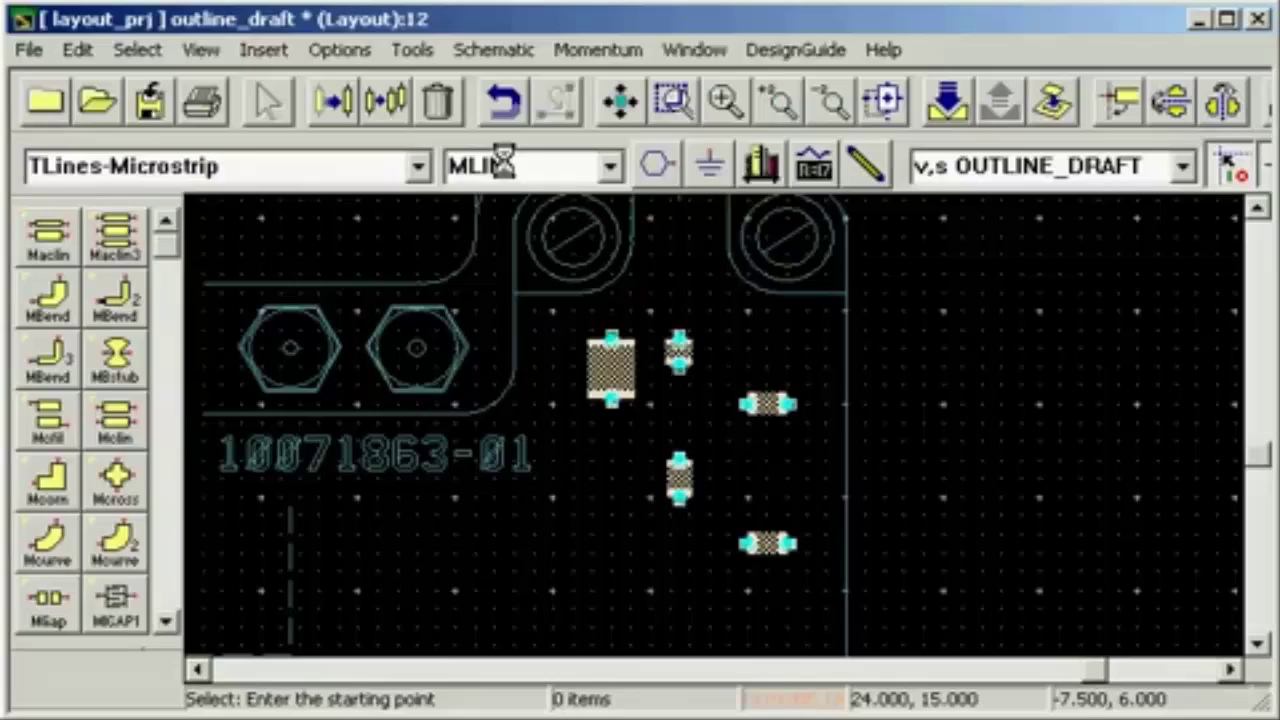
key("Return")
left_click(112, 289)
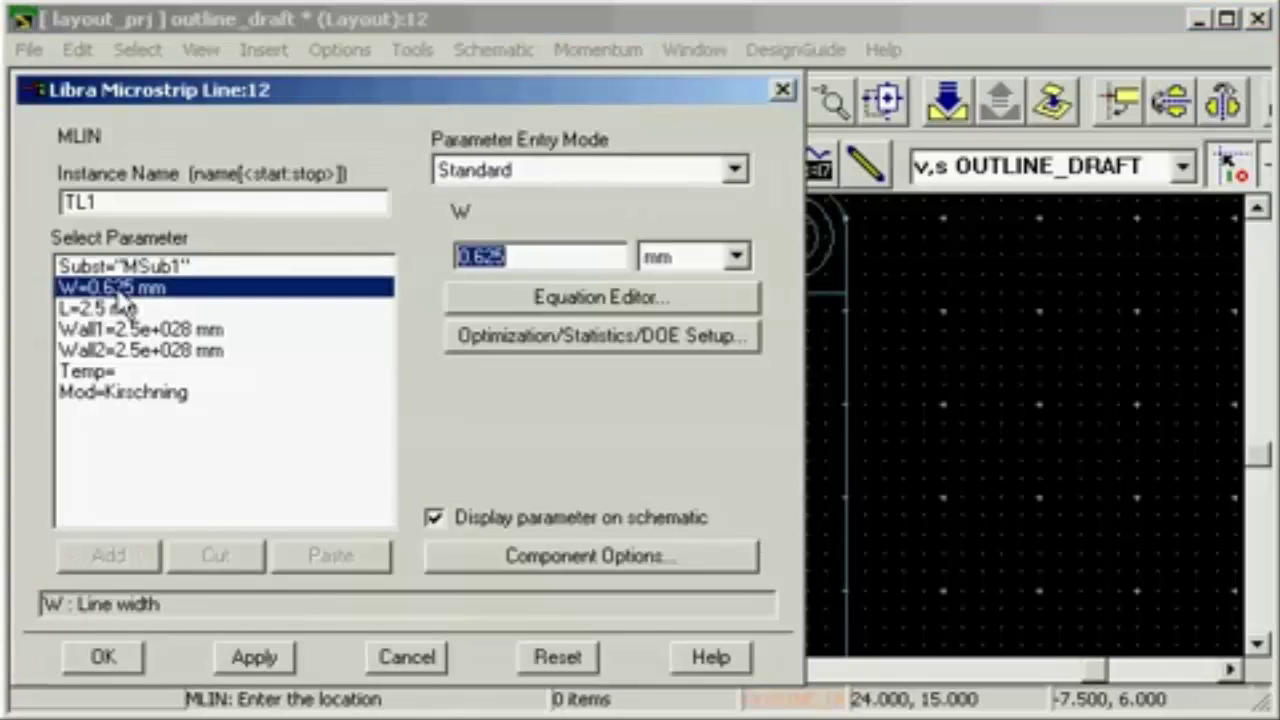
type("1.5")
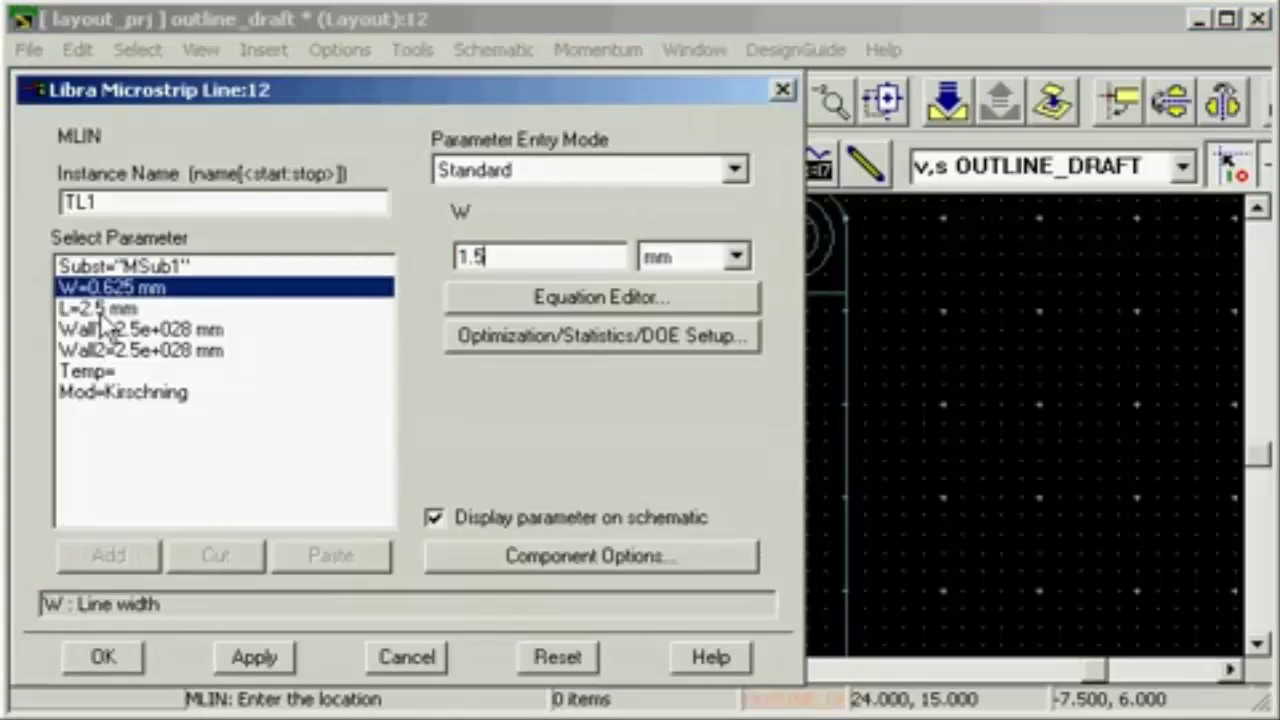
left_click(100, 310)
type("0.9")
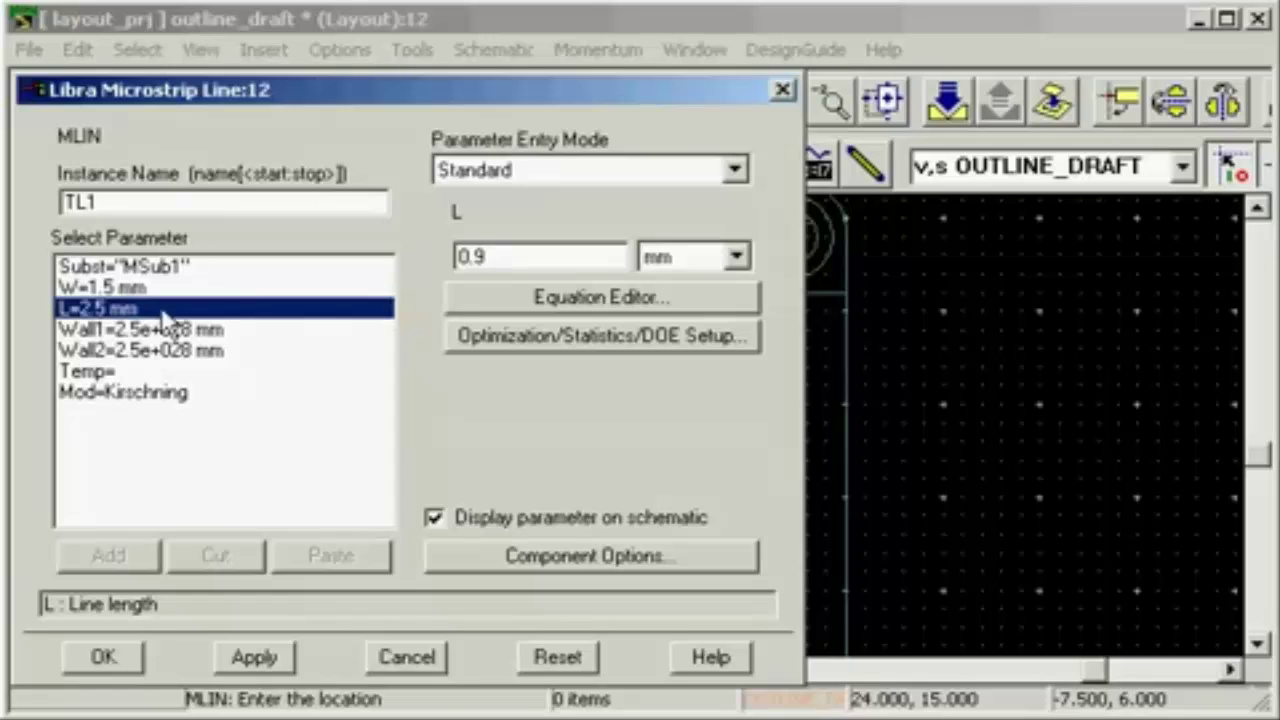
left_click(106, 656)
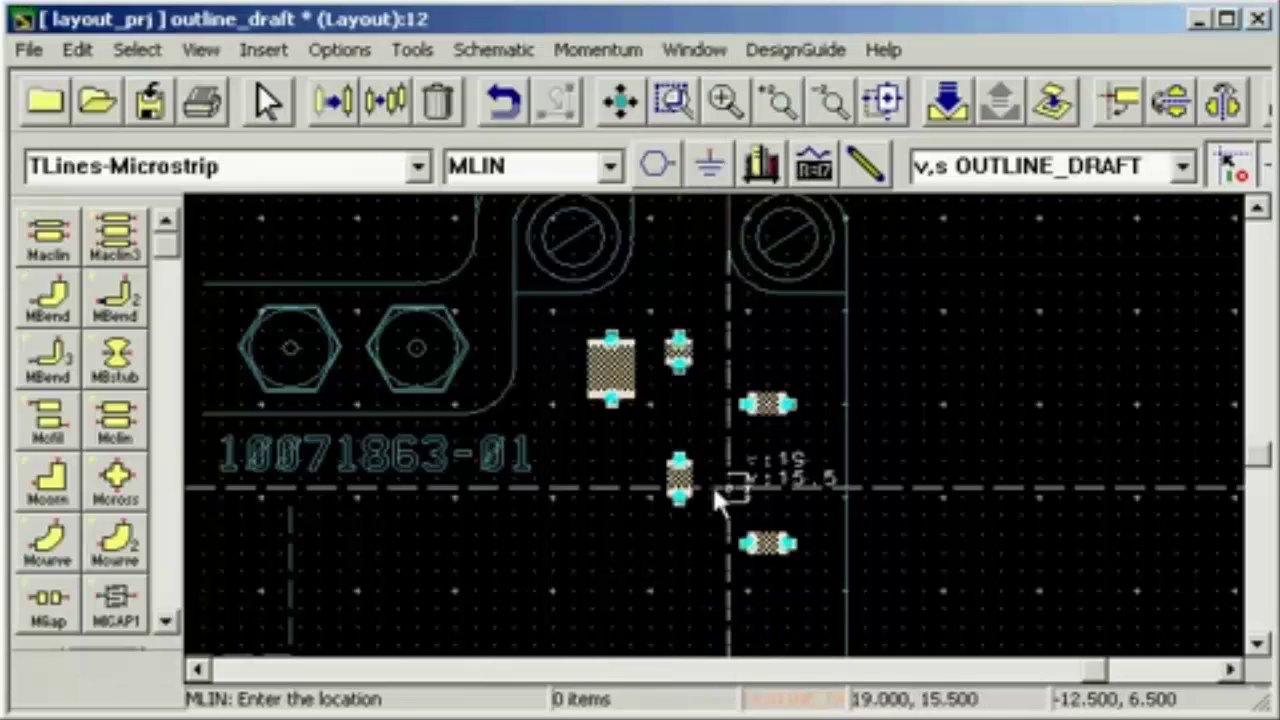
Drop MLIN pieces on both ends of the two horizontal resistors and on the vertical parts' pads
left_click(788, 543)
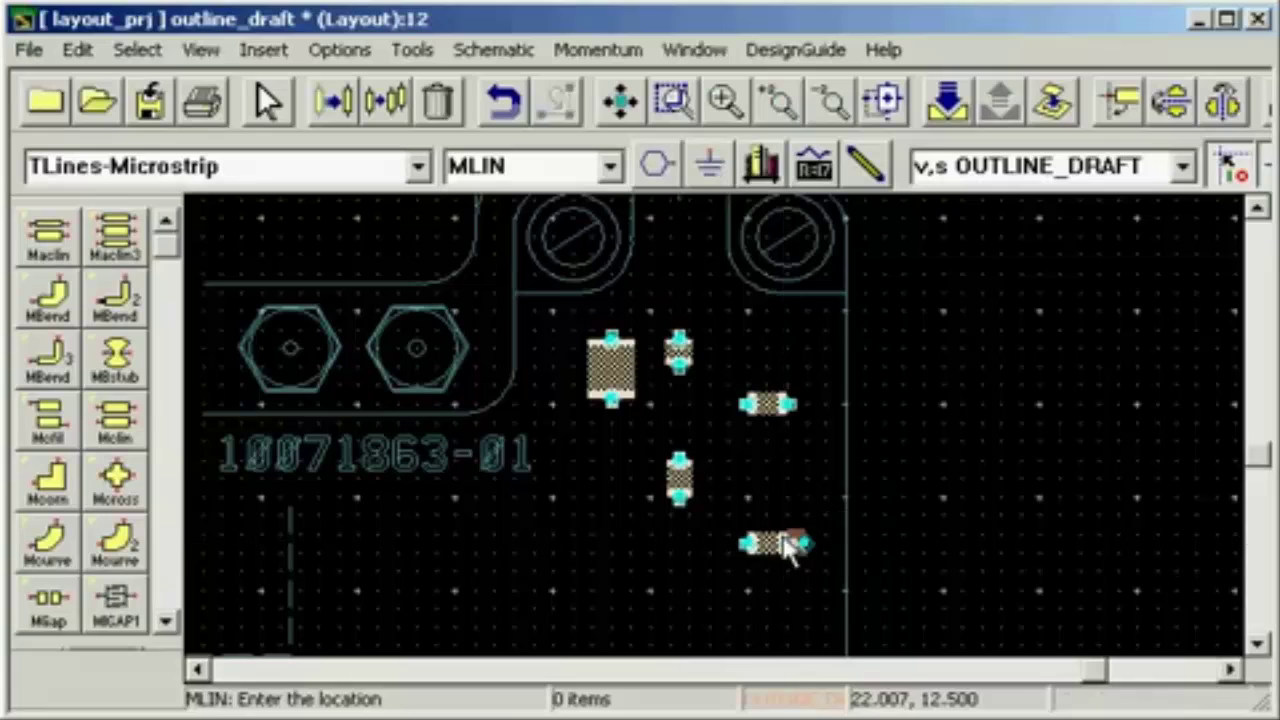
left_click(795, 405)
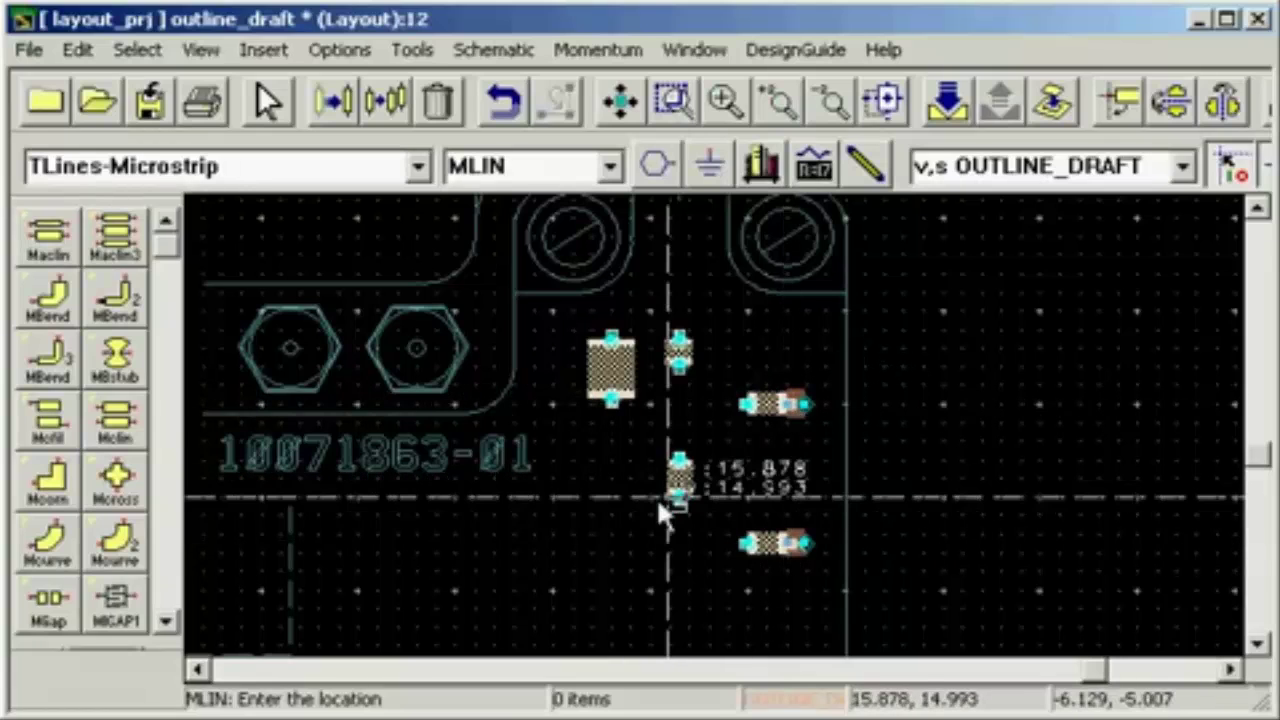
left_click(740, 403)
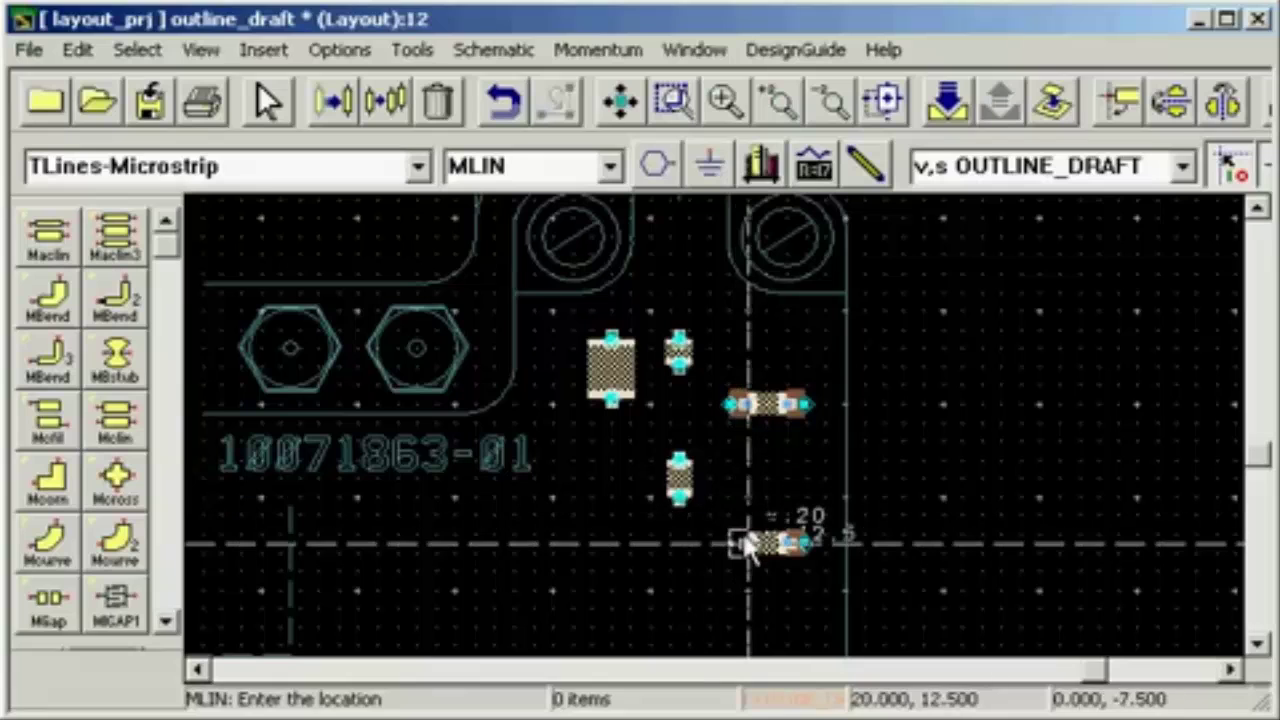
left_click(742, 543)
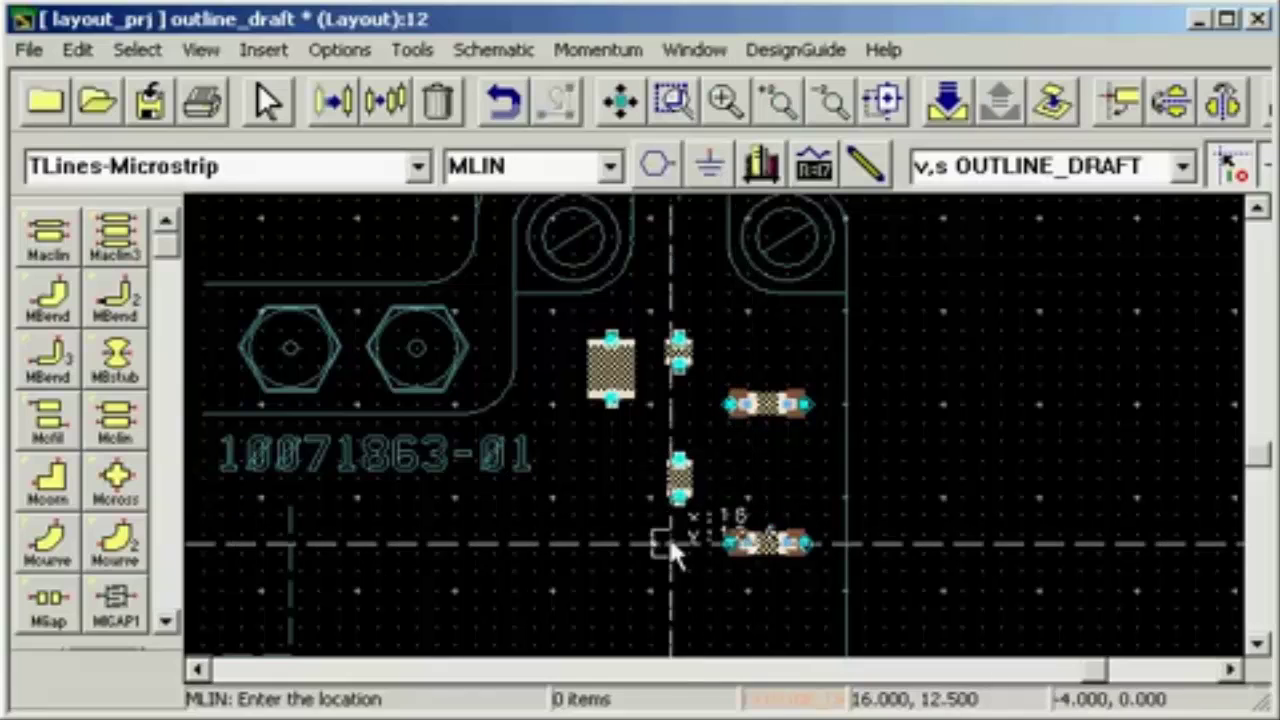
left_click(678, 458)
key("Escape")
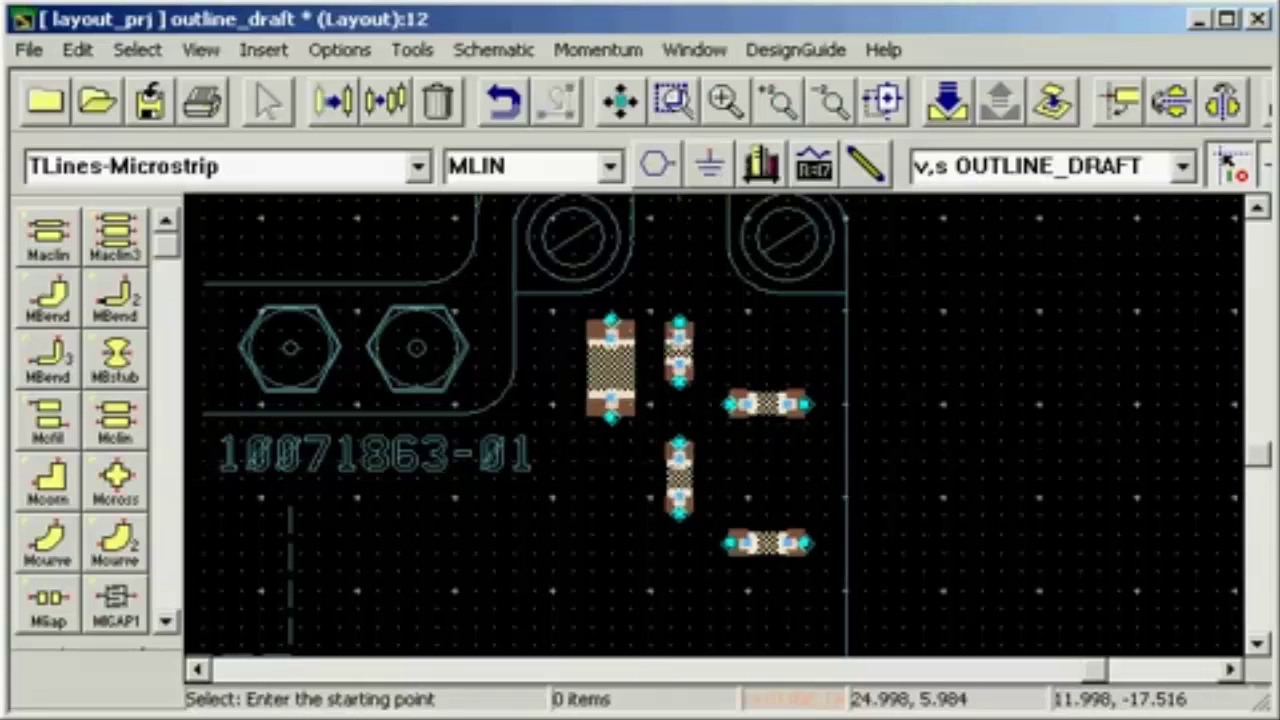
Set the trace width to 1 mm and begin a trace left of the inductor
left_click(864, 178)
left_click_drag(326, 90, 140, 95)
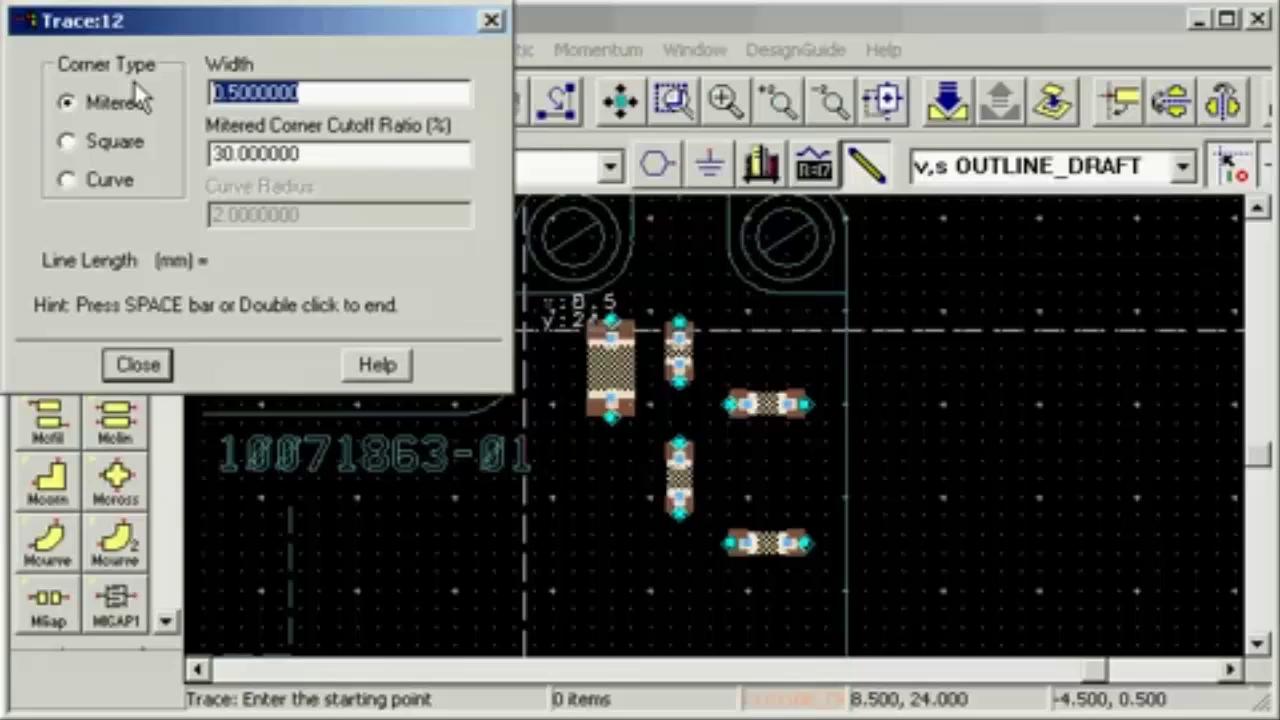
type("1")
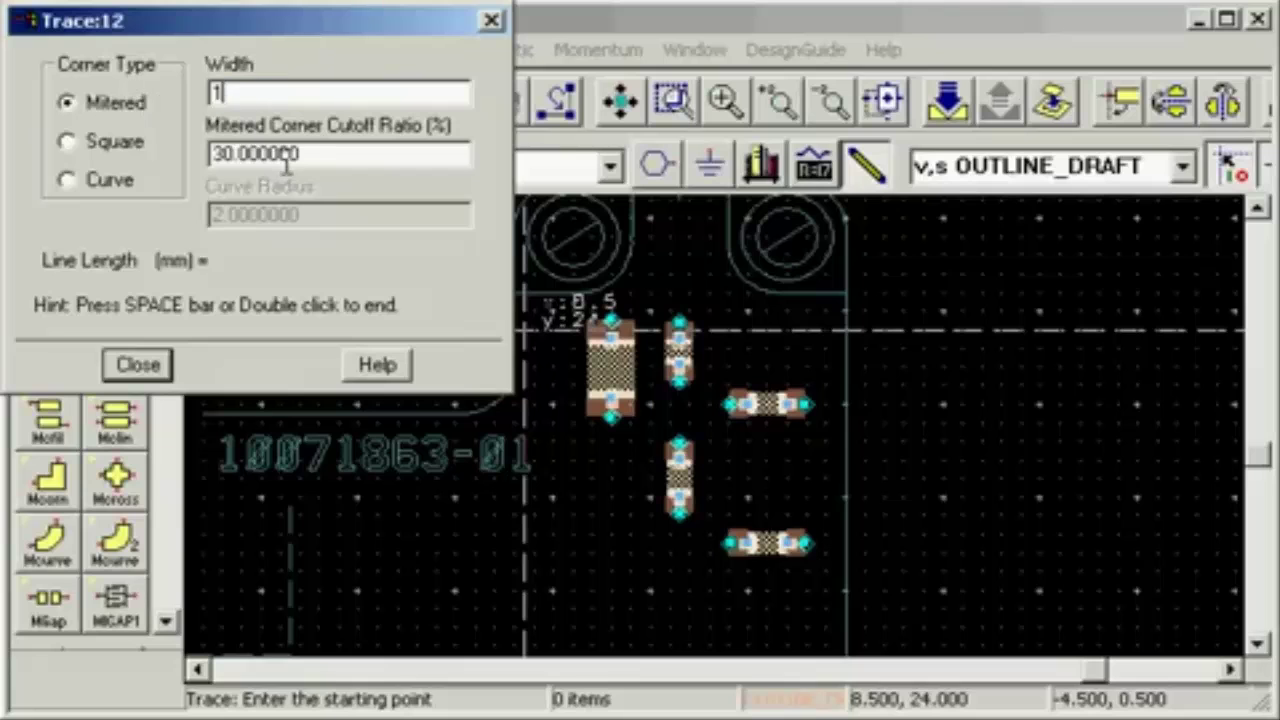
left_click(136, 365)
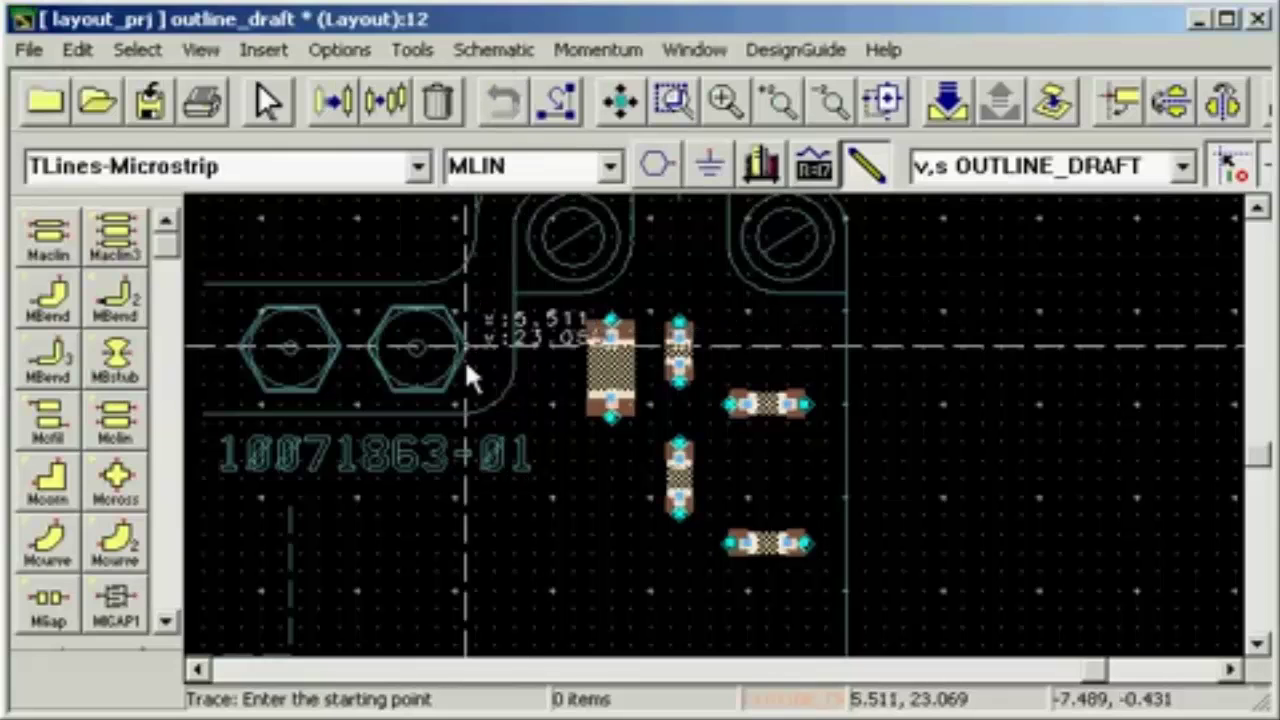
left_click(545, 317)
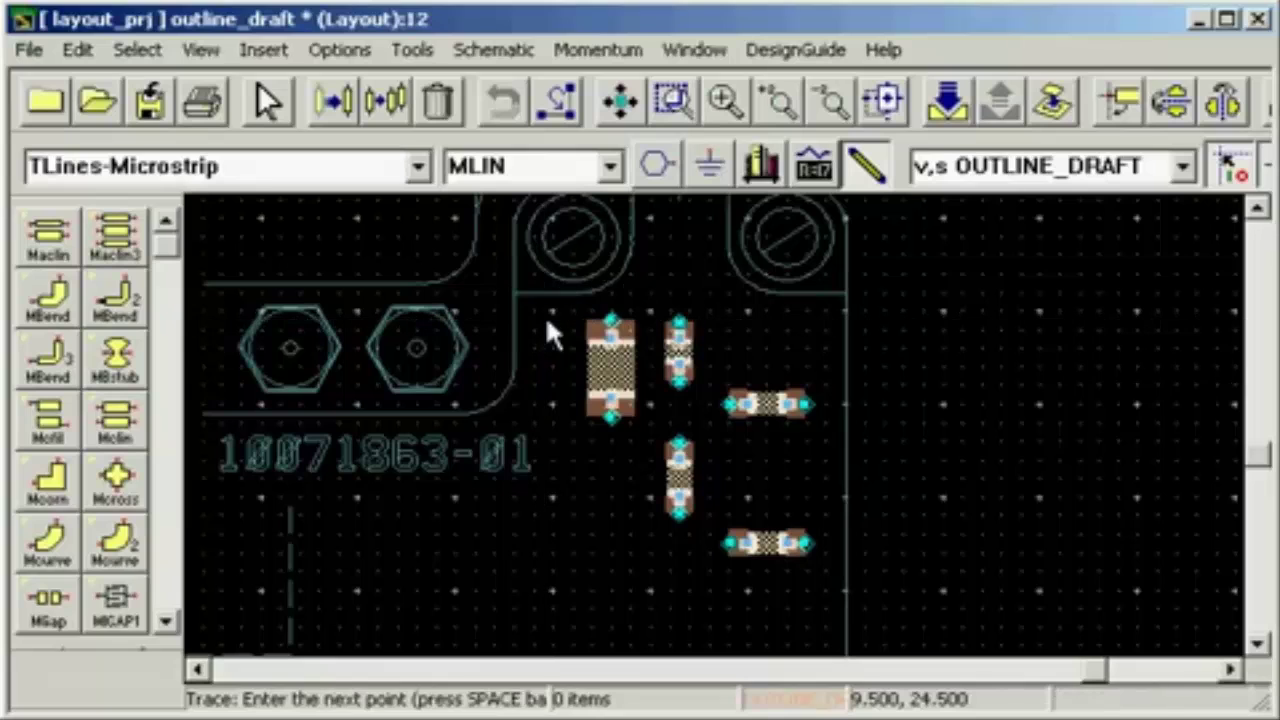
Finish the vertical 1 mm trace and change the trace width to 0.5 mm
double_click(538, 397)
key("Escape")
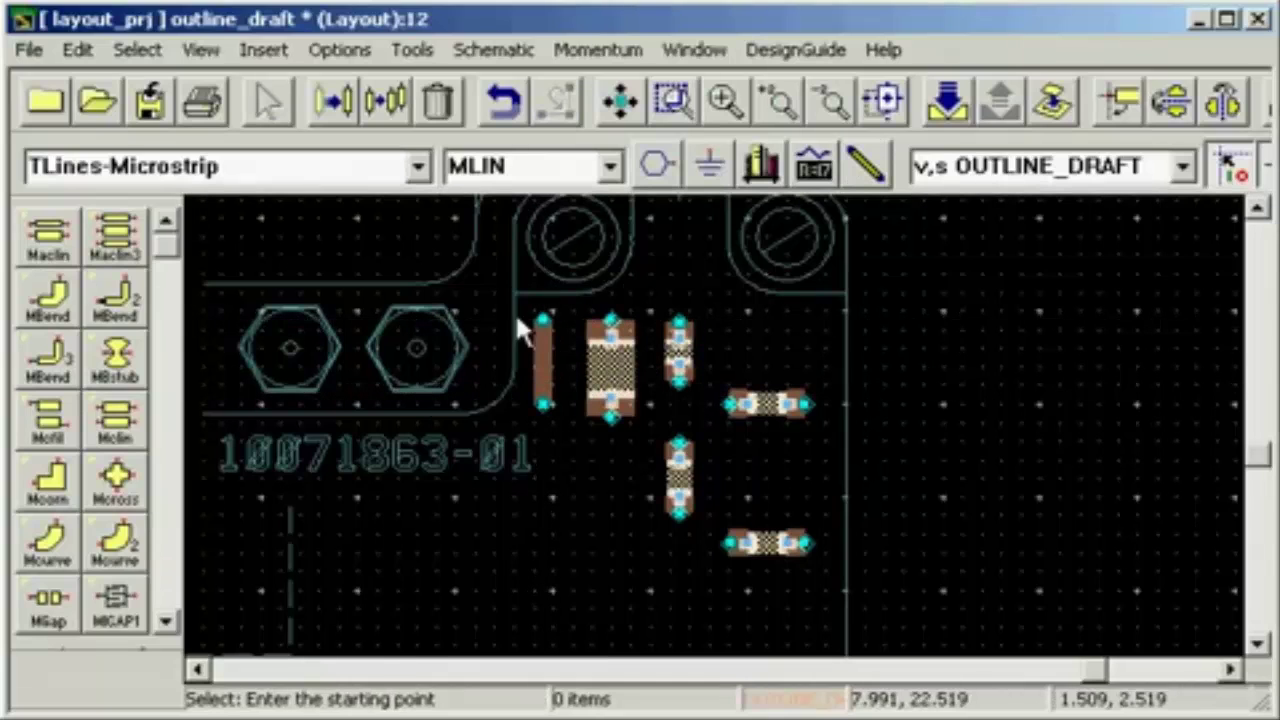
left_click(866, 165)
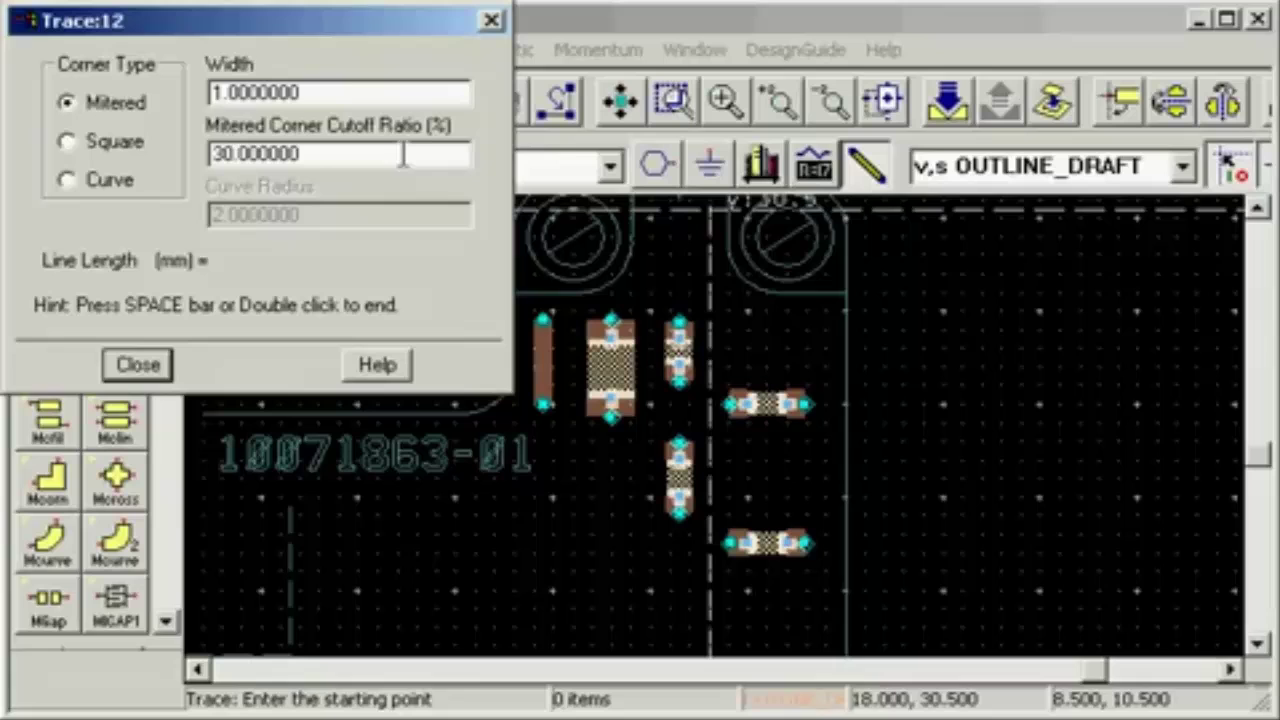
left_click_drag(300, 92, 196, 88)
type("0.5")
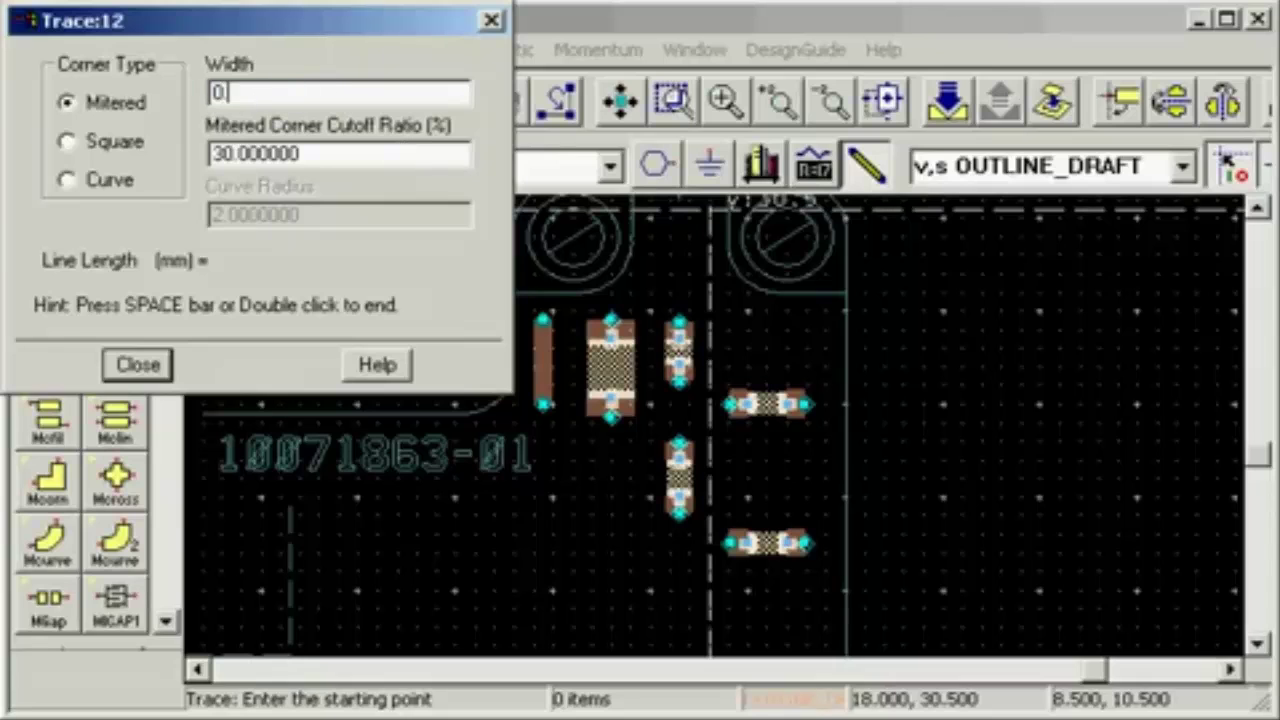
left_click(140, 368)
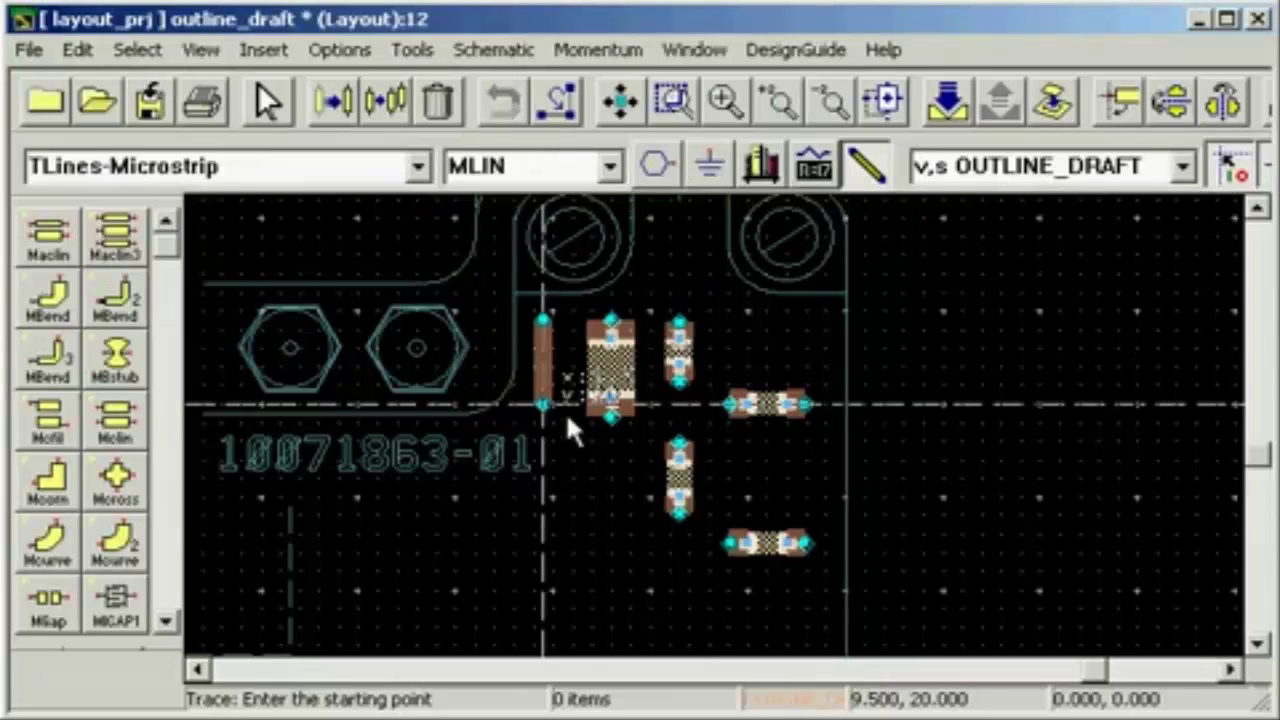
Route an L-shaped 0.5 mm trace from the inductor's lower pin to the vertical trace's bottom
left_click(609, 415)
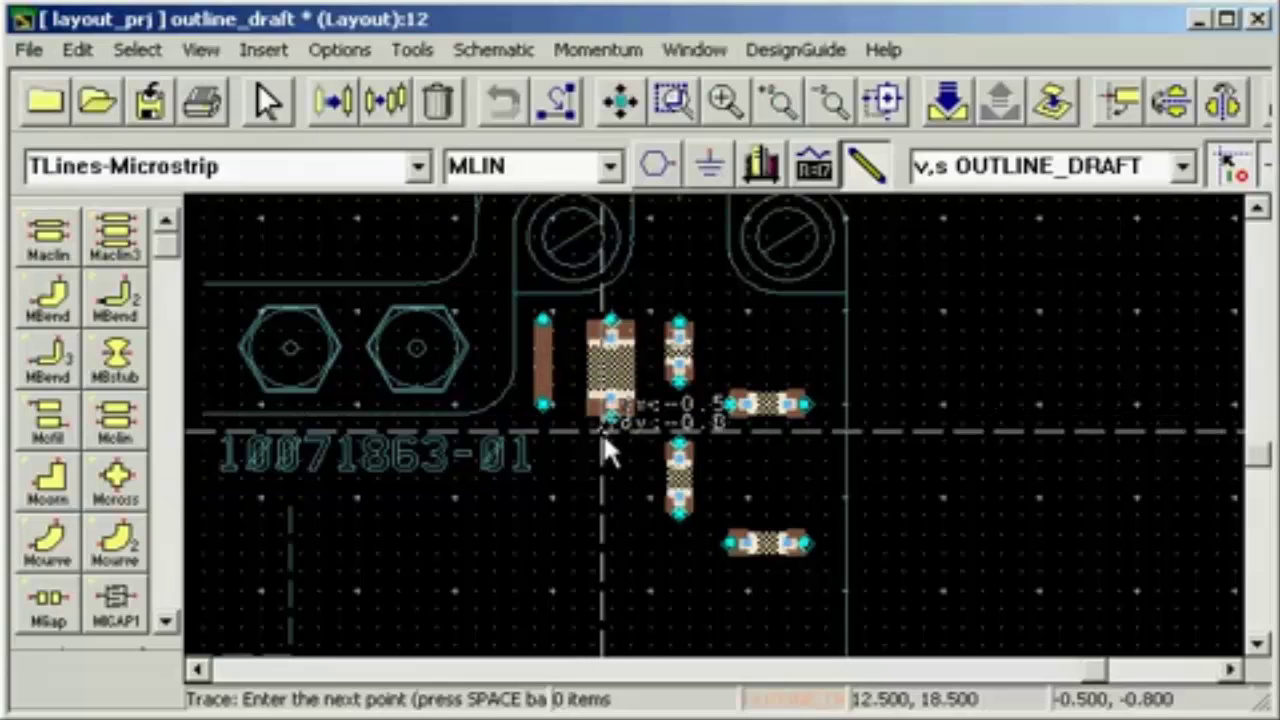
left_click(611, 444)
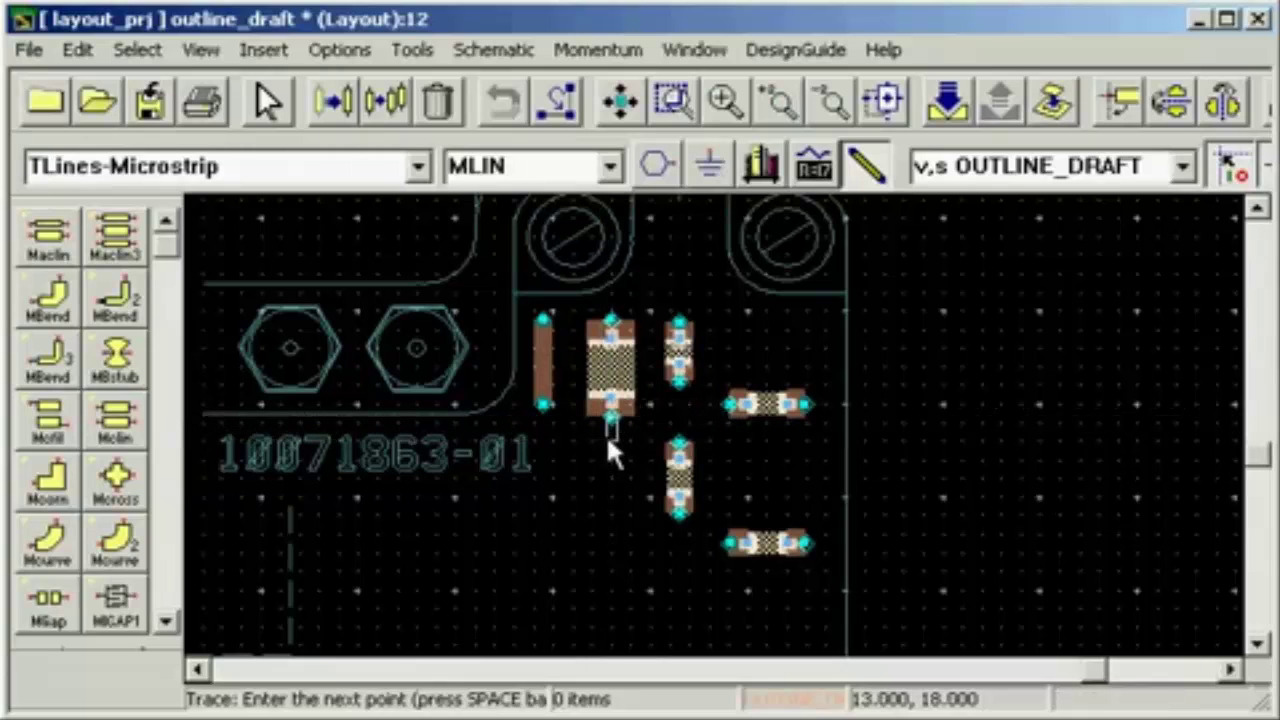
left_click(545, 444)
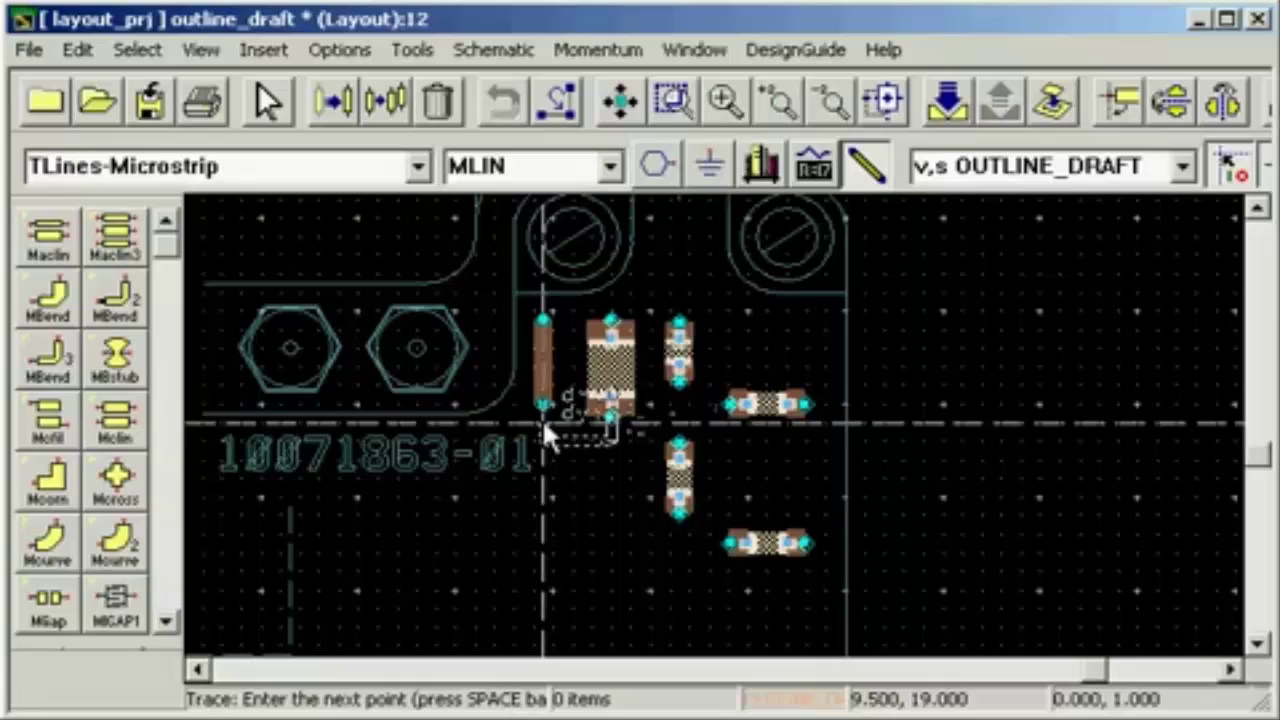
double_click(539, 402)
left_click(538, 401)
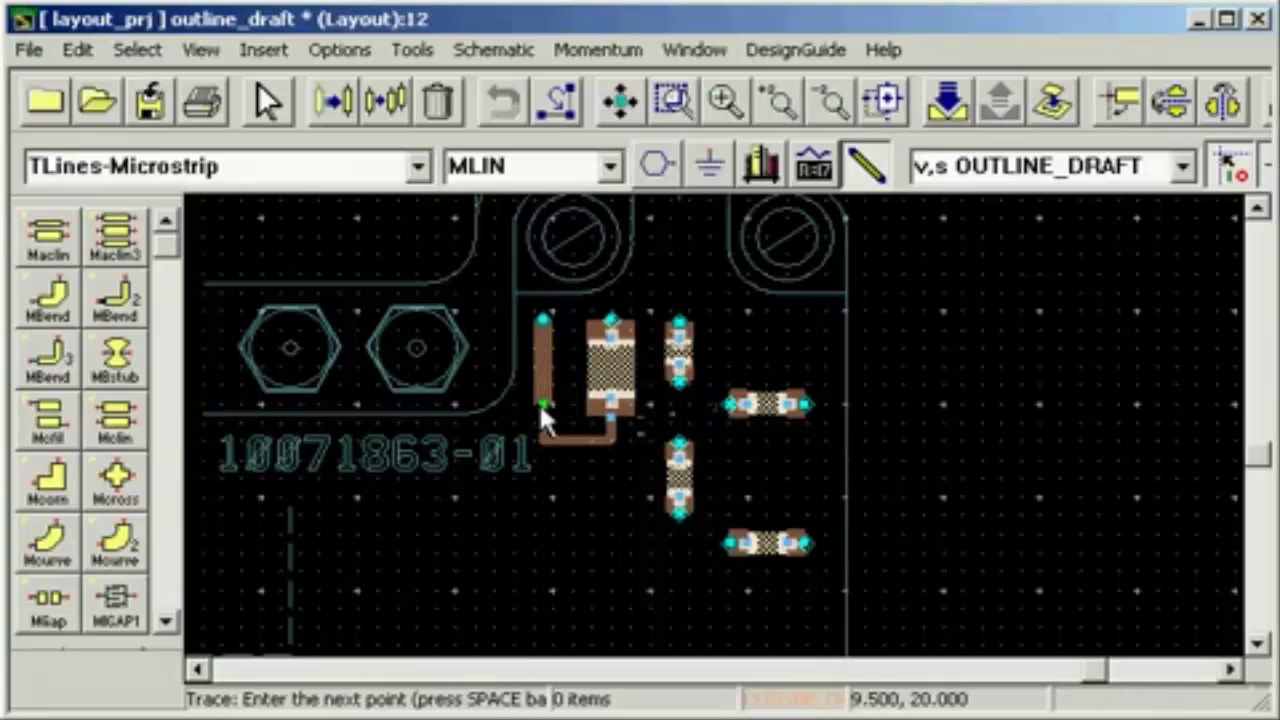
key("Escape")
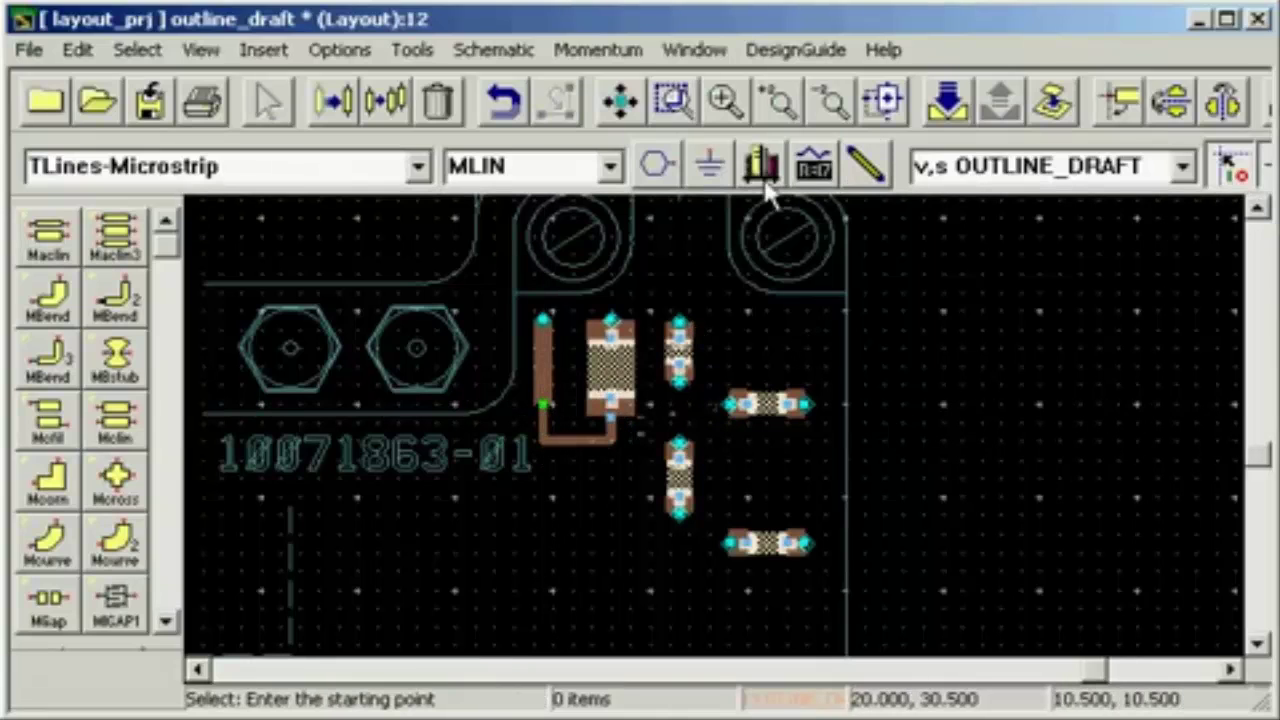
Change the trace width to 0.87 mm
left_click(868, 176)
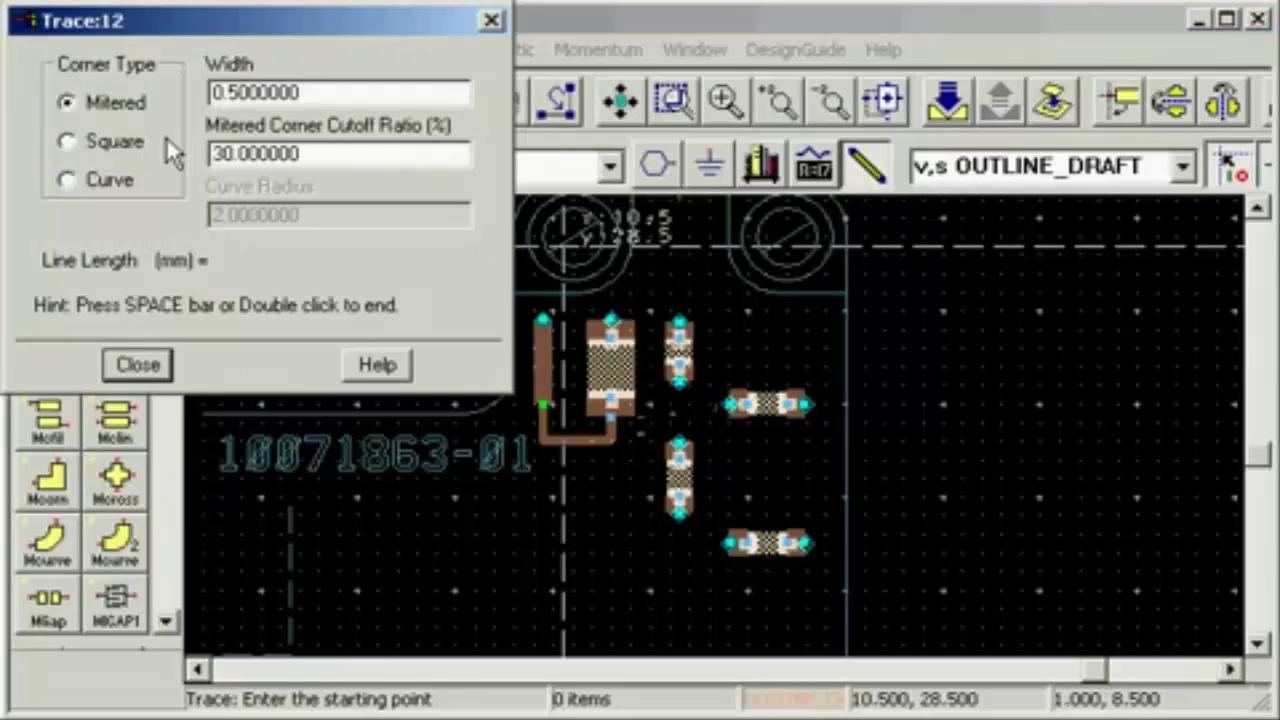
left_click_drag(300, 93, 190, 95)
type("0.87")
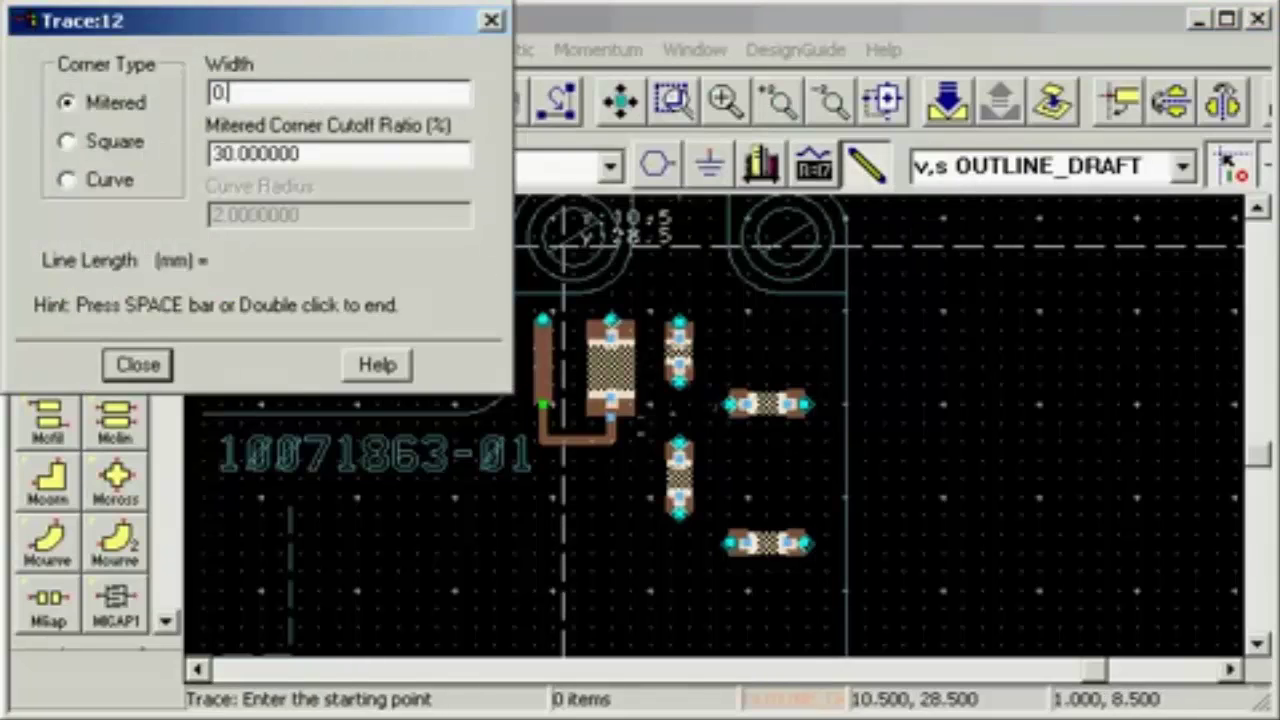
left_click(142, 366)
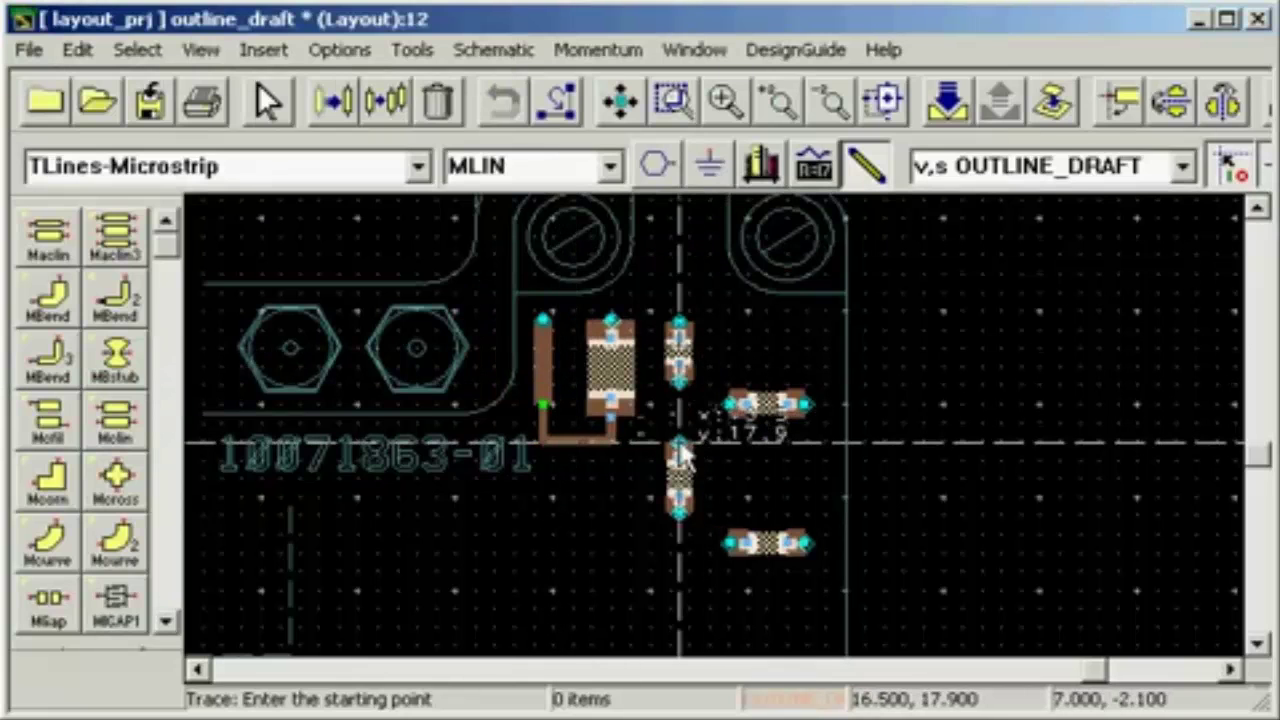
Connect the vertical resistor's top pin up to the capacitor and tee in the upper resistor's left pad
left_click(680, 456)
double_click(681, 388)
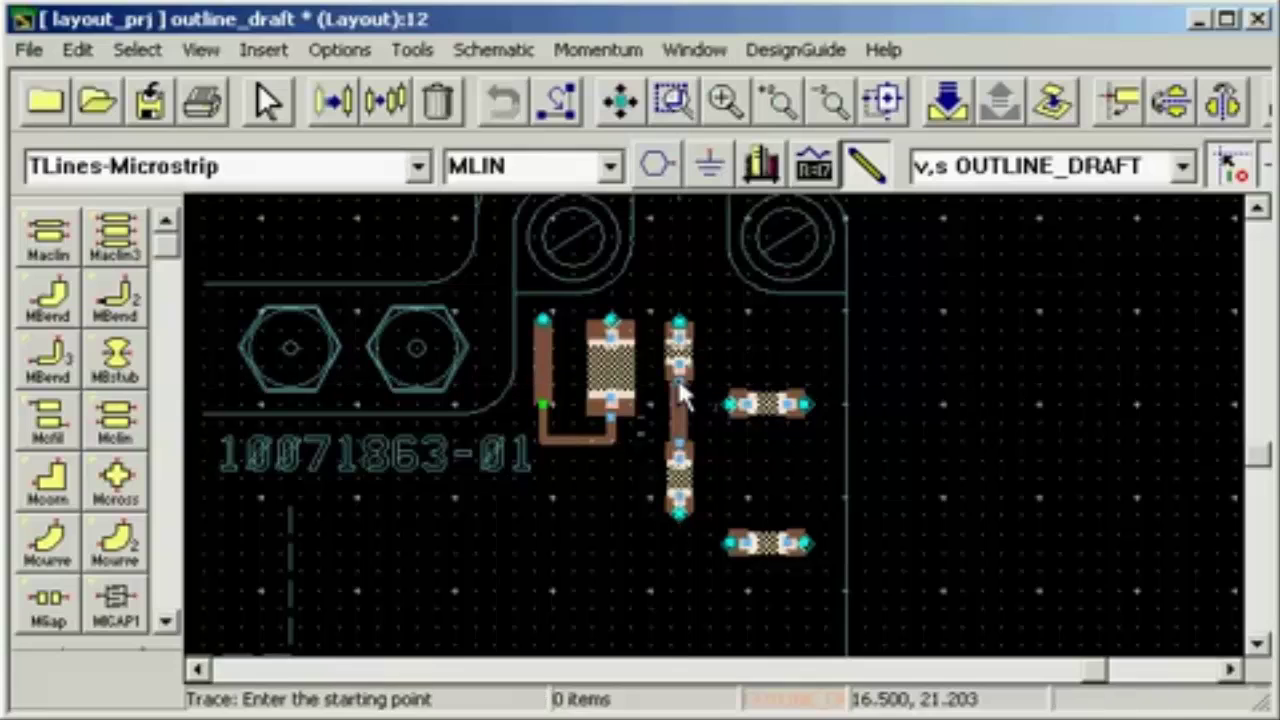
left_click(730, 404)
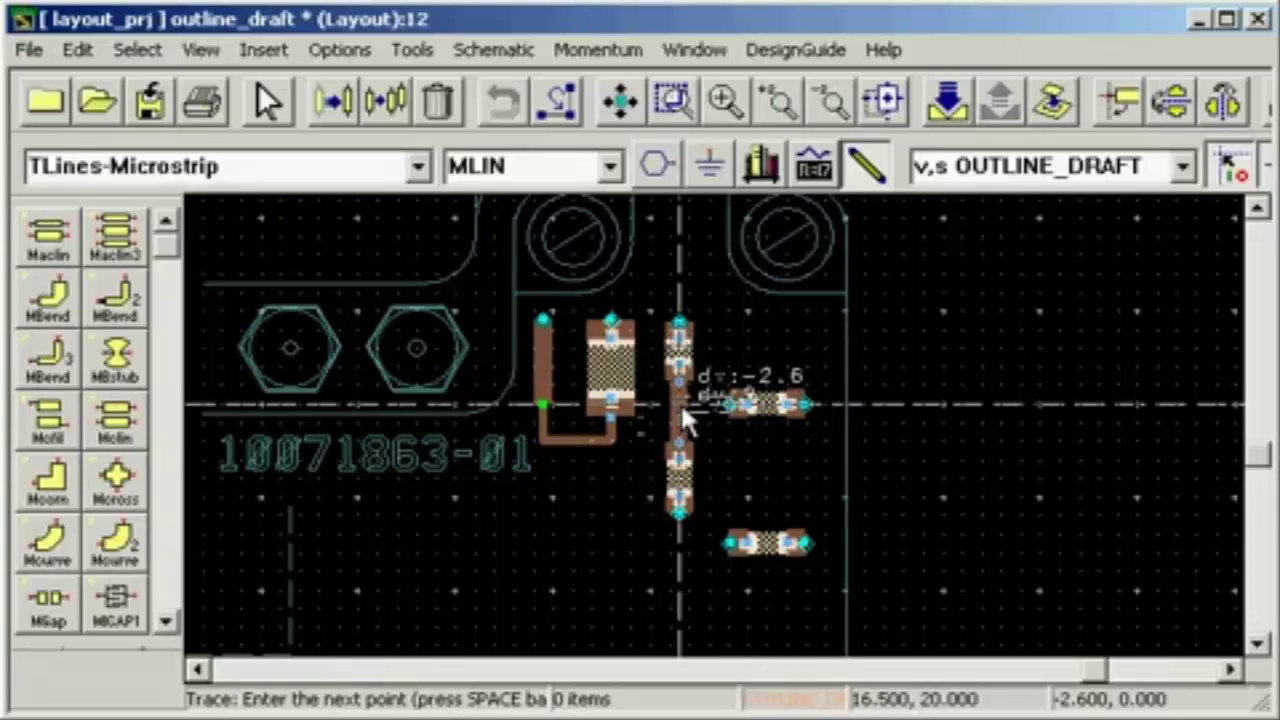
double_click(681, 401)
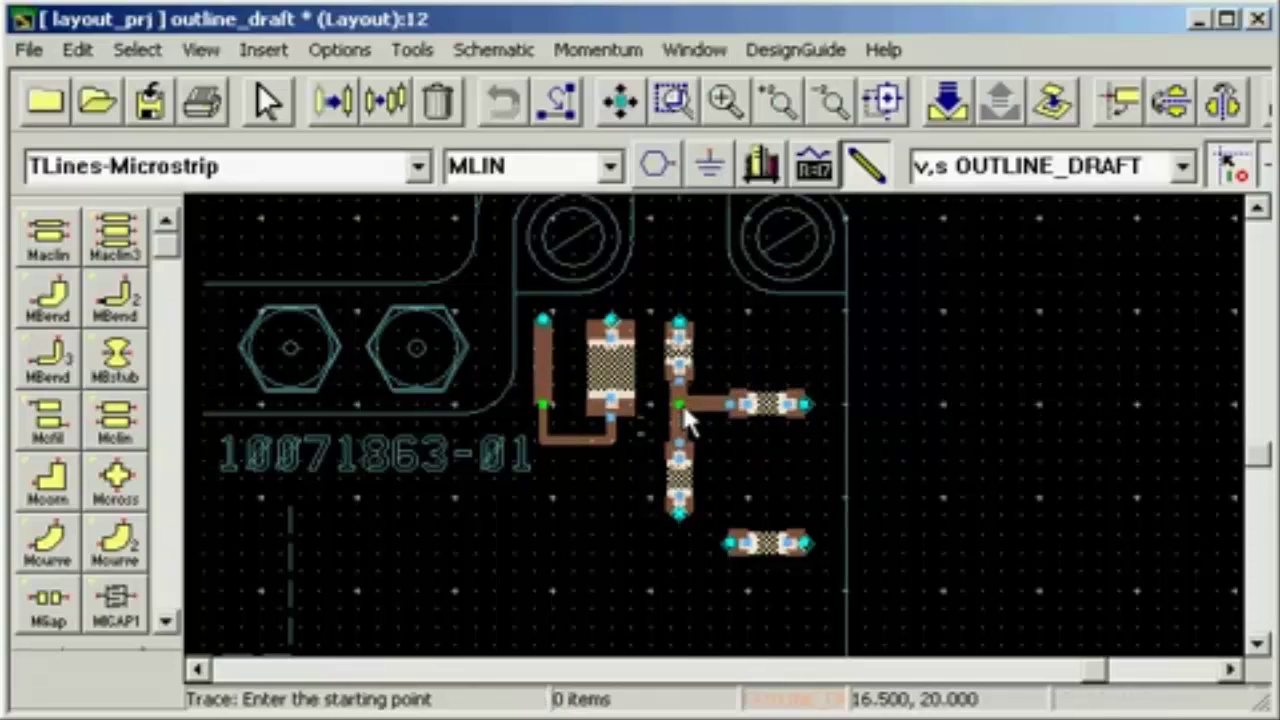
Route an L-shaped trace from the vertical trace down to the lower resistor's left pin
left_click(680, 513)
left_click(680, 541)
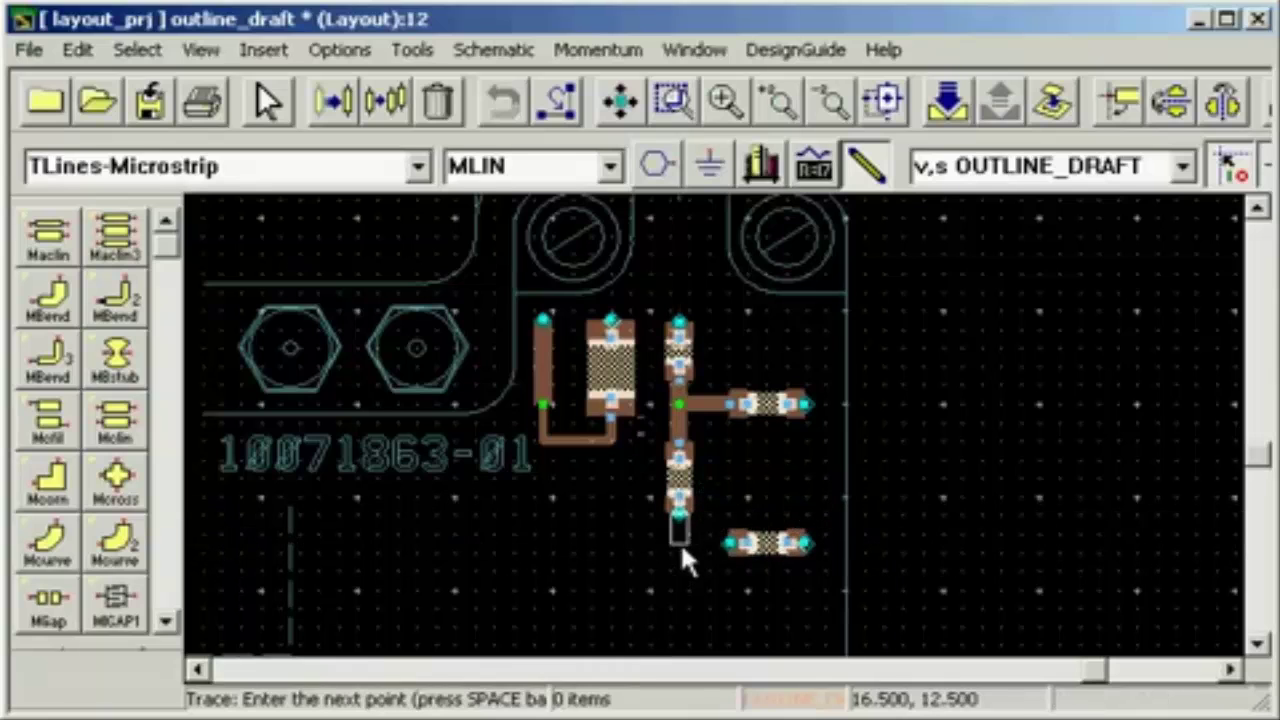
double_click(731, 542)
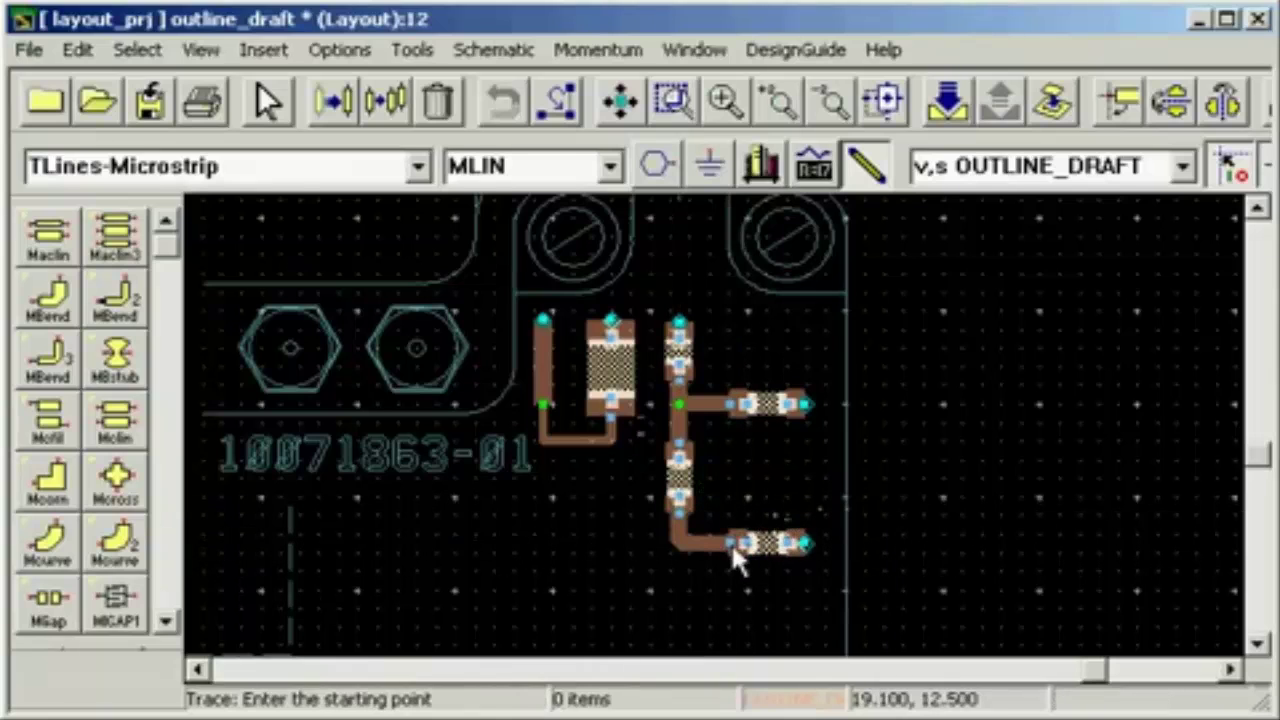
key("Escape")
scroll(737, 557, "up", 1)
Set the Trace tool to curved corners with a curve radius of 4
left_click(1257, 645)
left_click(1257, 645)
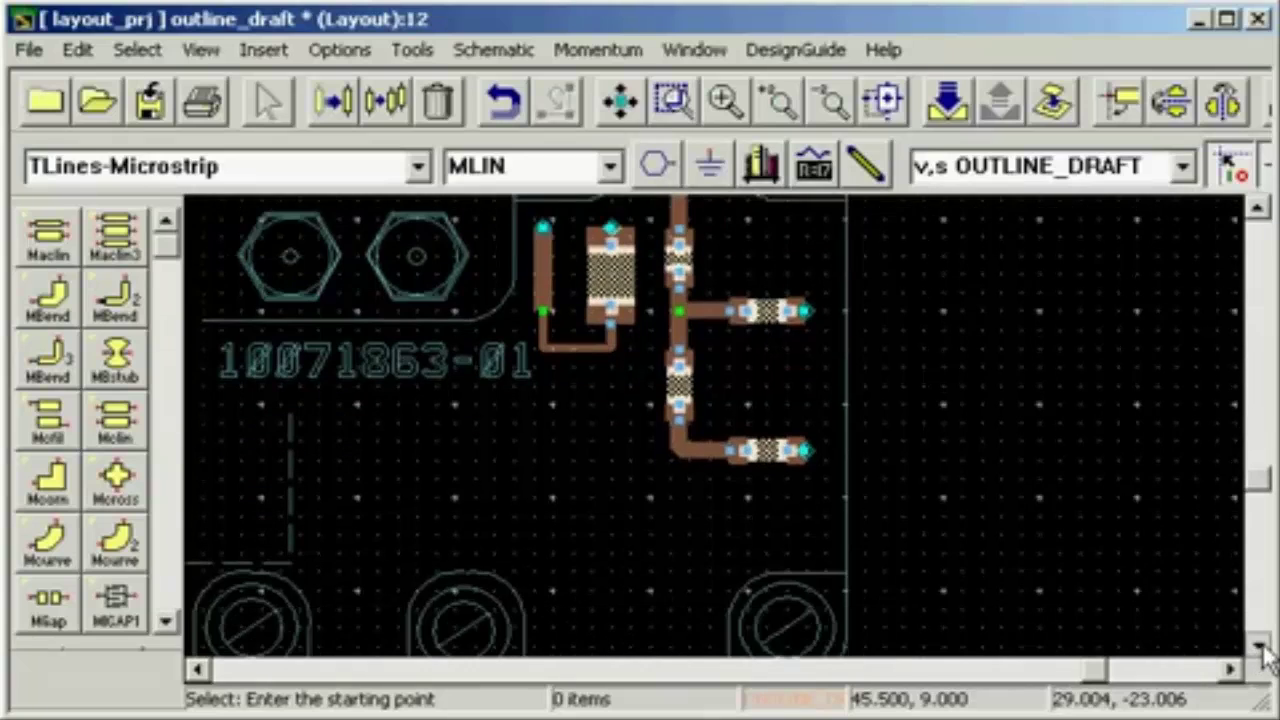
left_click(1257, 645)
left_click(866, 166)
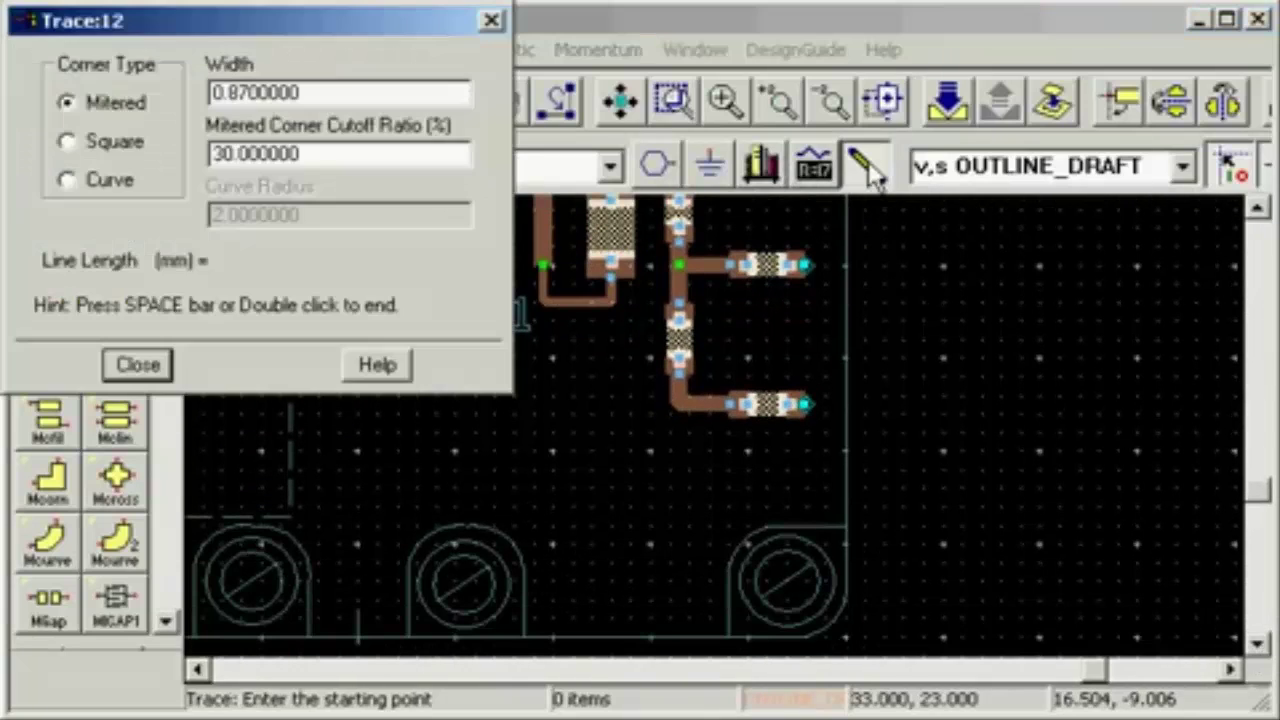
left_click(95, 184)
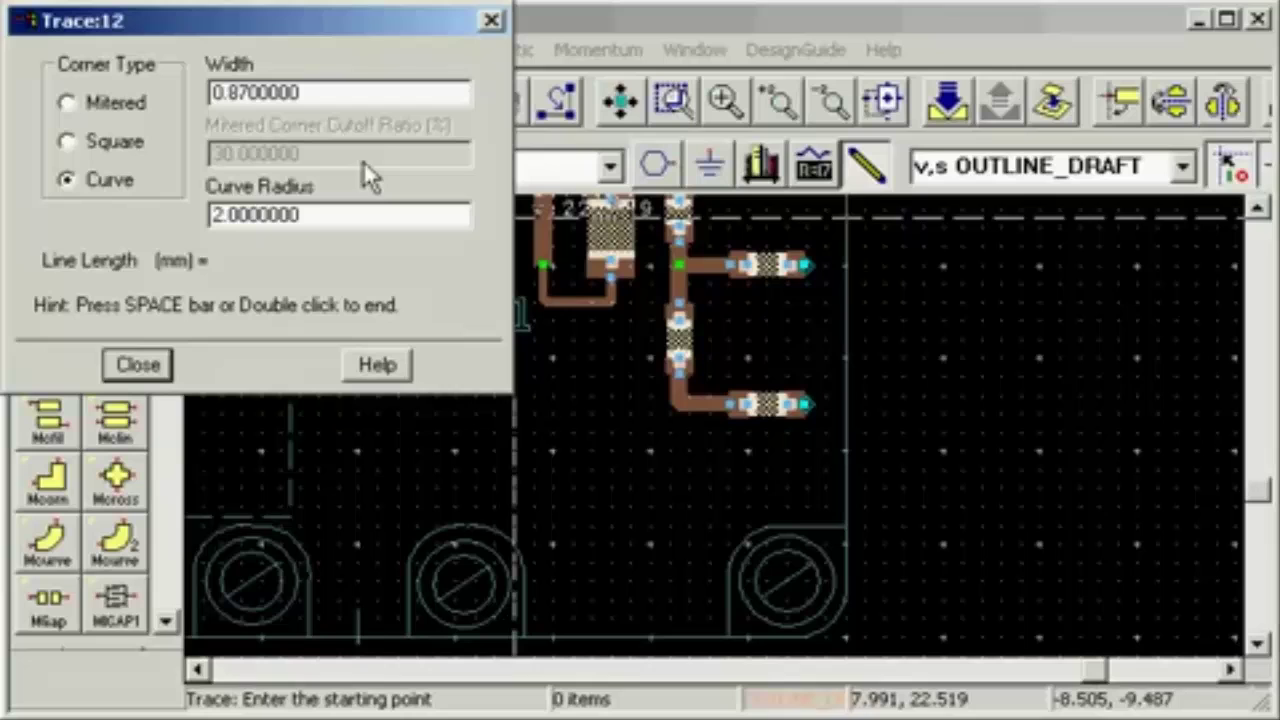
left_click_drag(334, 214, 151, 206)
type("4")
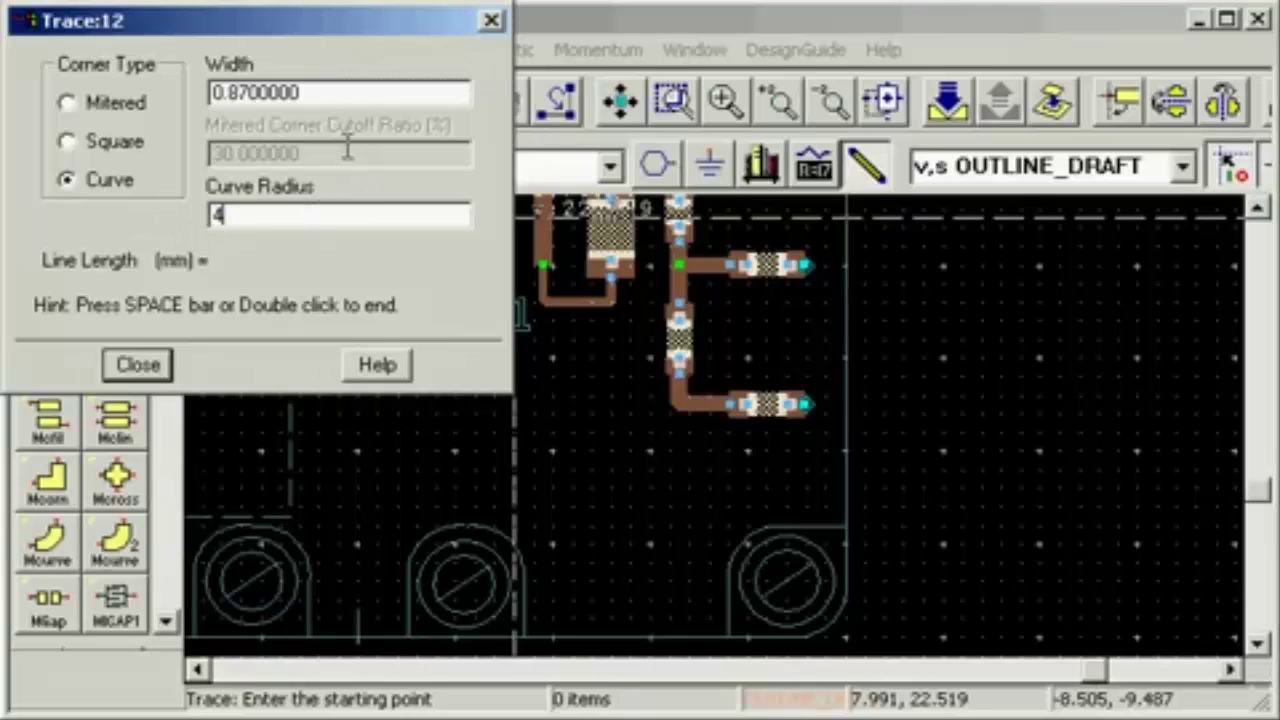
left_click(137, 364)
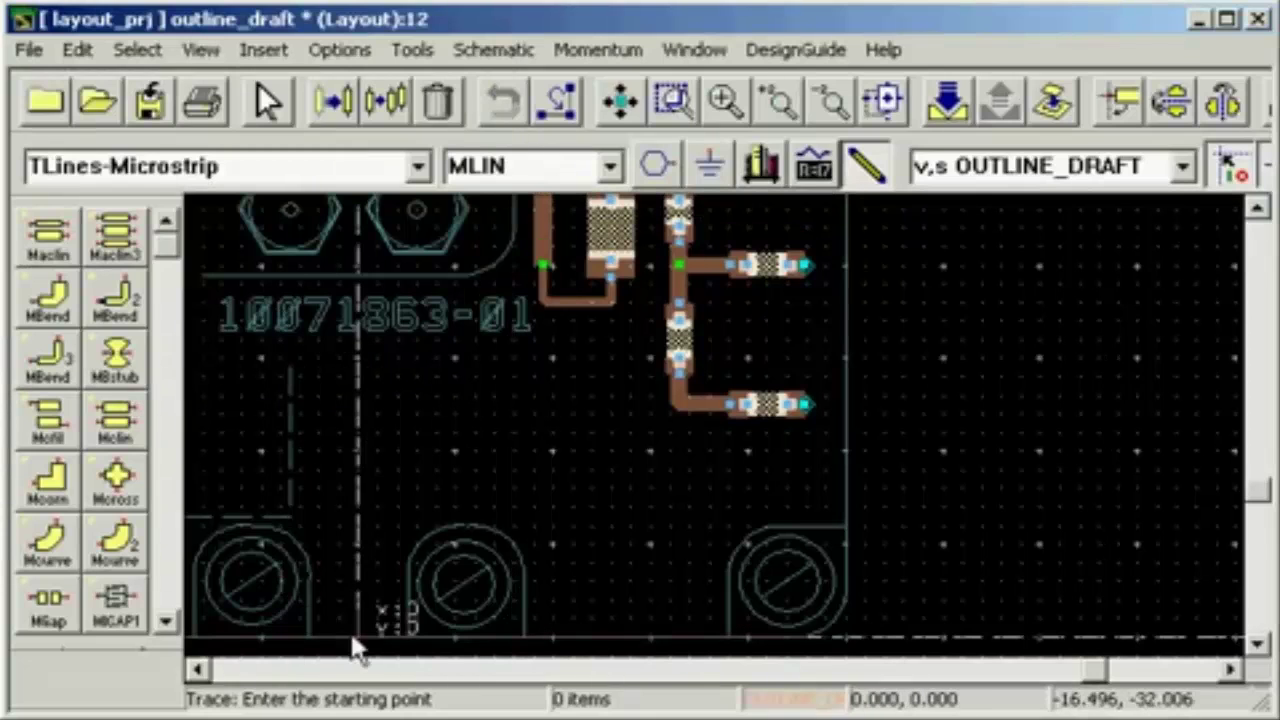
Route the trace from the bottom board edge, up 8 and right 16.5, to the lower junction pin
left_click(357, 638)
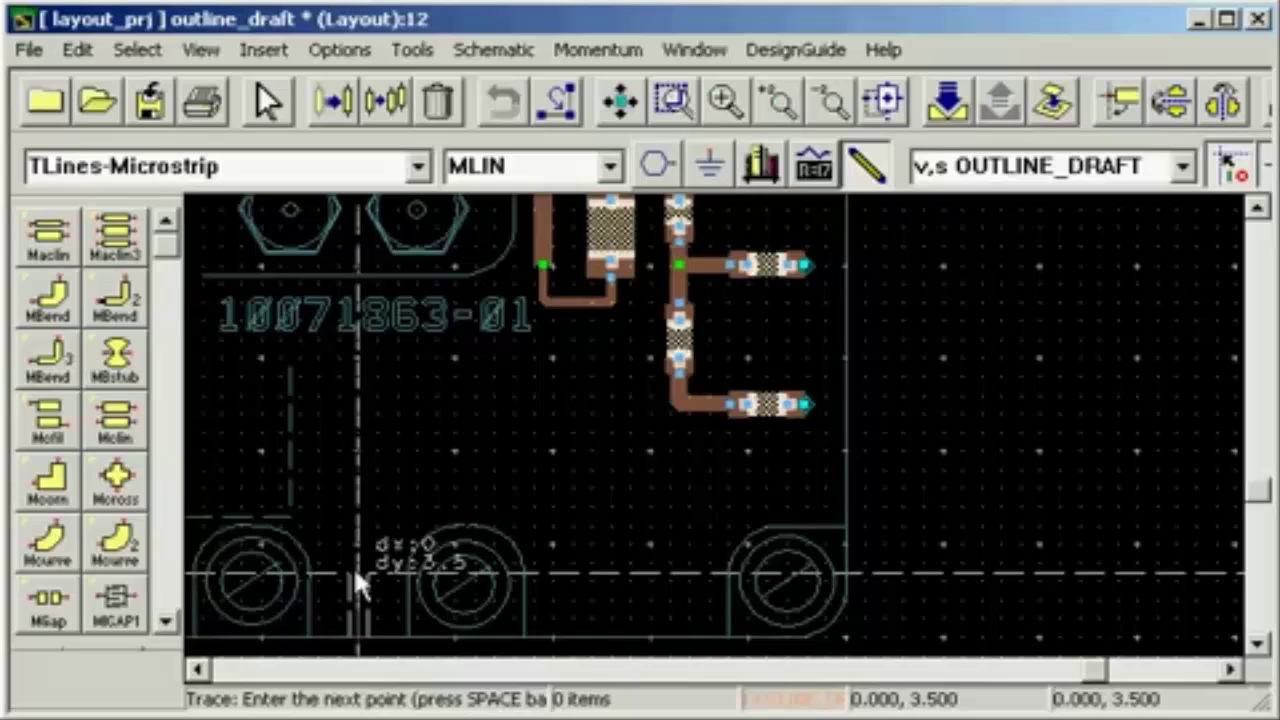
left_click(360, 488)
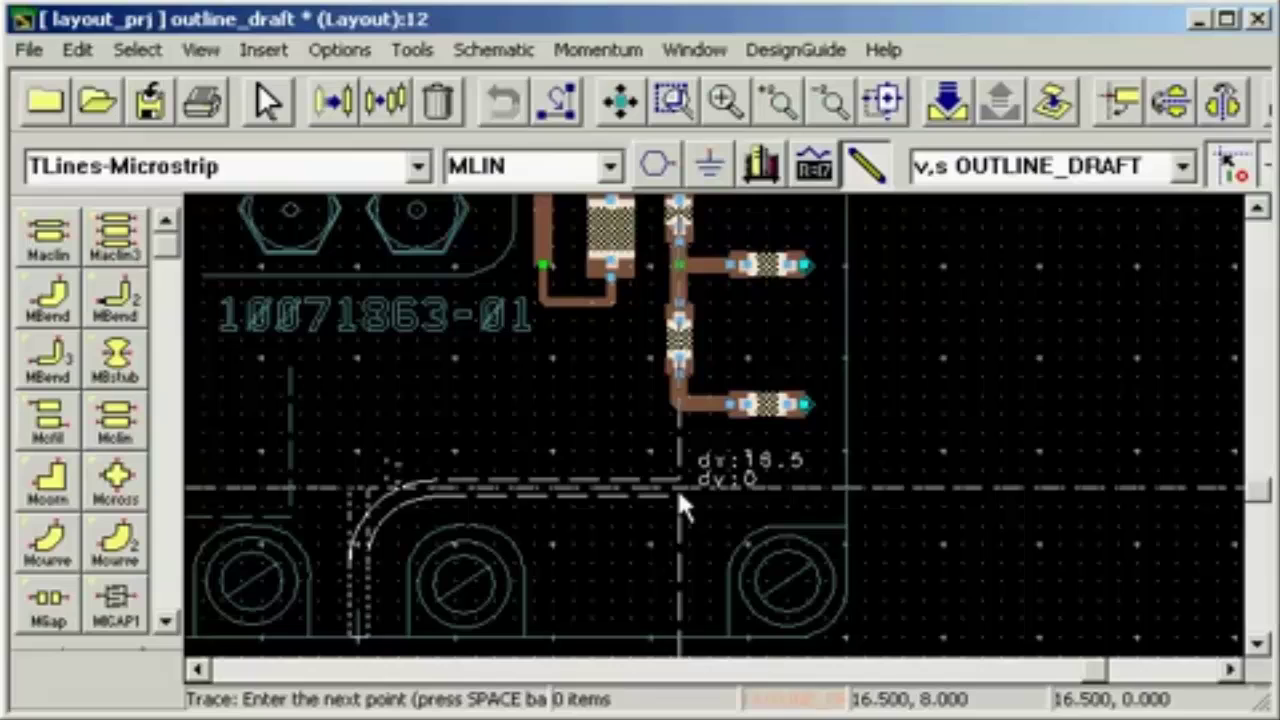
left_click(676, 486)
double_click(681, 404)
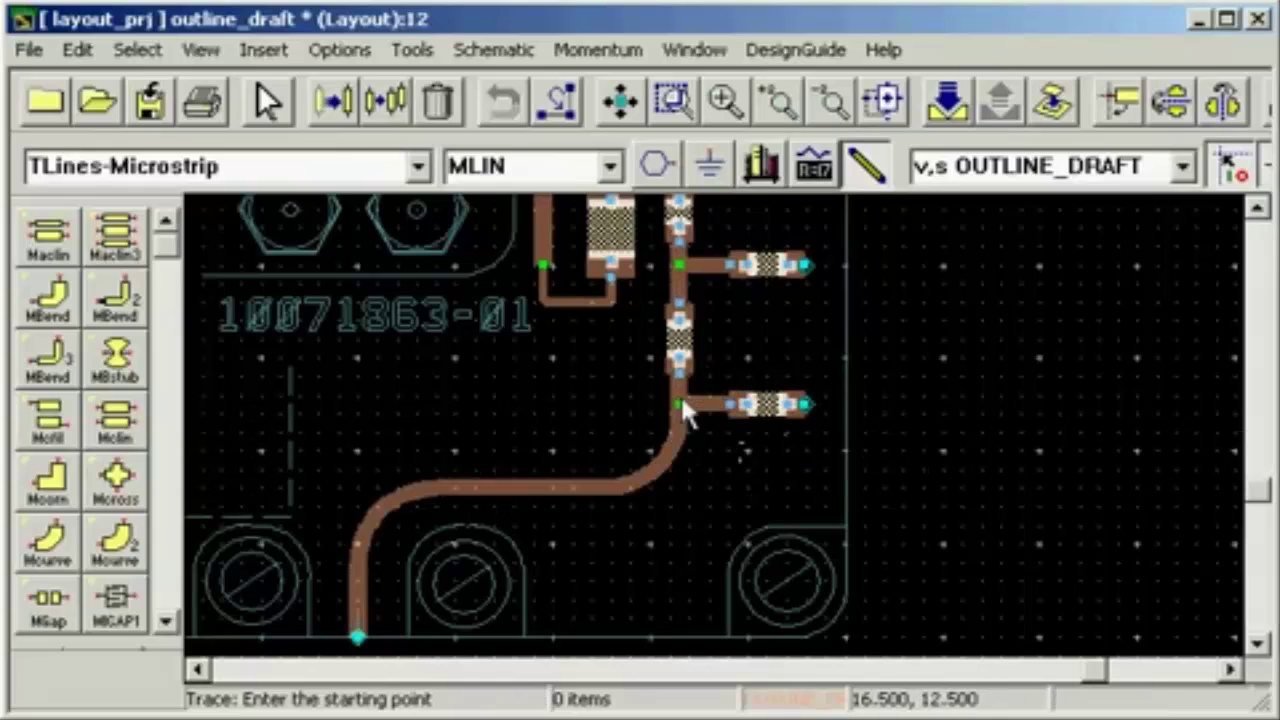
key("Escape")
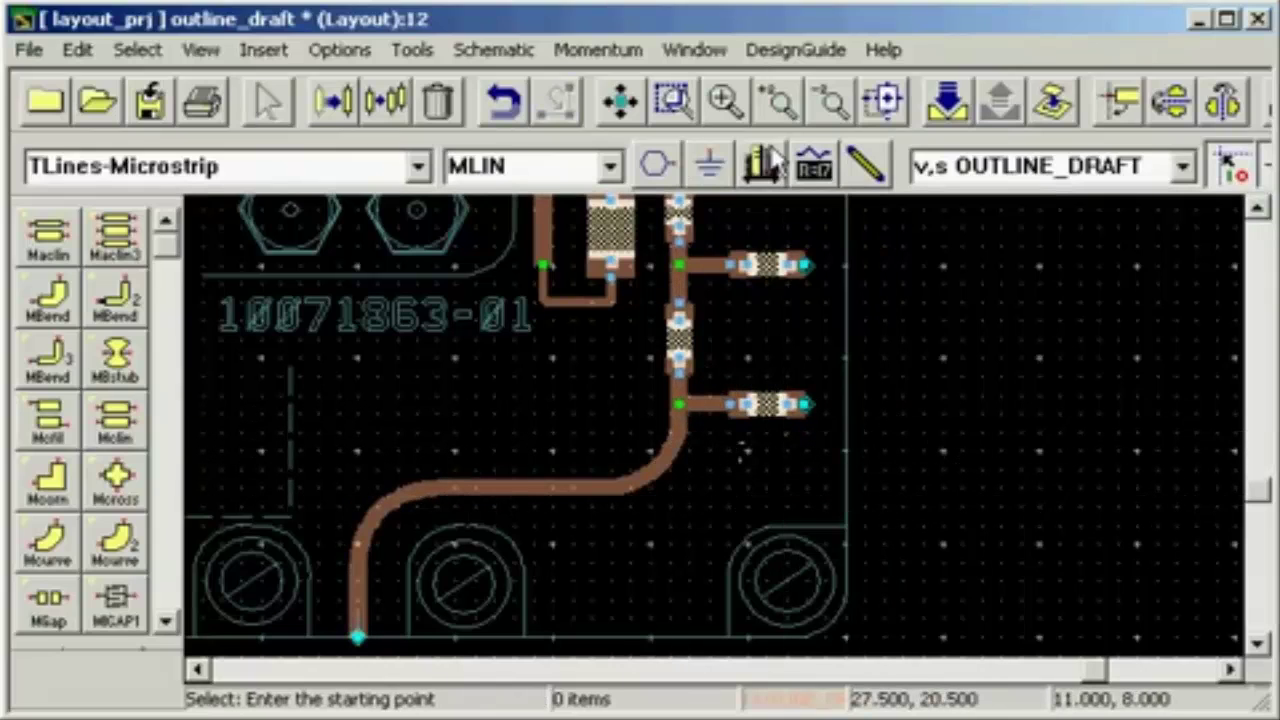
Select all in the zoomed-to-fit layout and convert its traces to Microstrip, dismissing the step-component warning
left_click(634, 110)
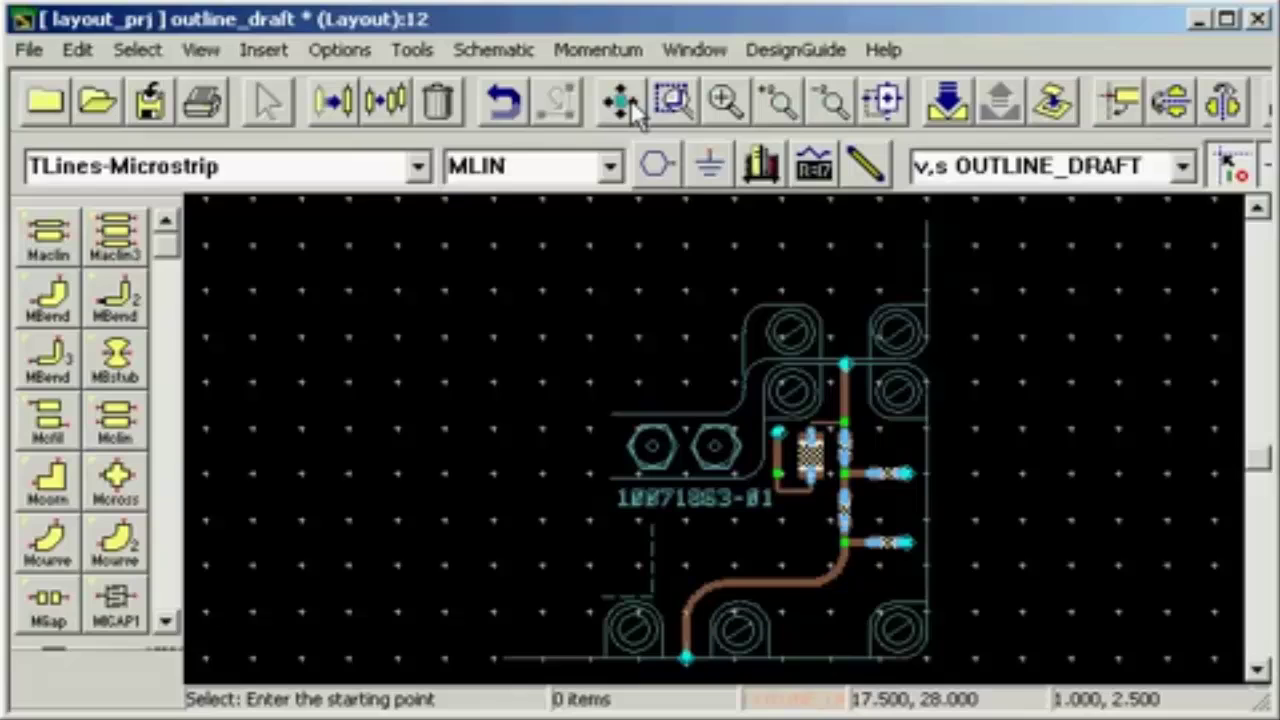
left_click(145, 58)
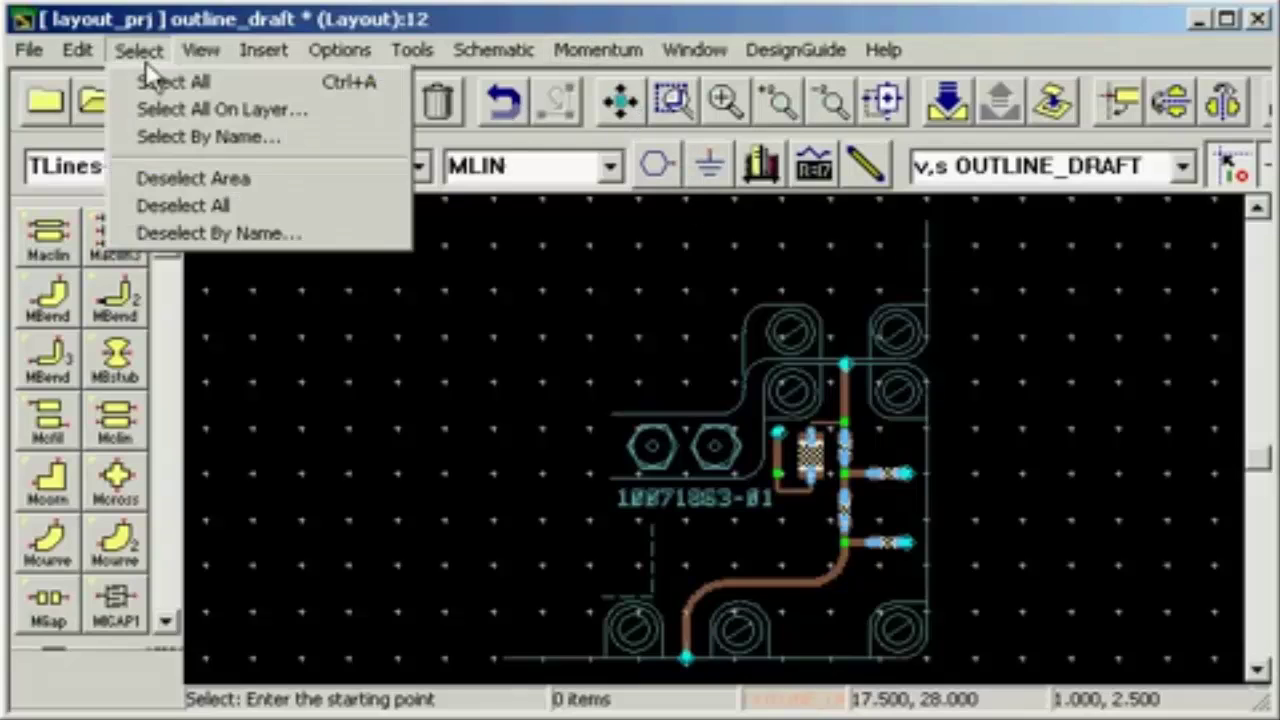
left_click(186, 78)
left_click(84, 52)
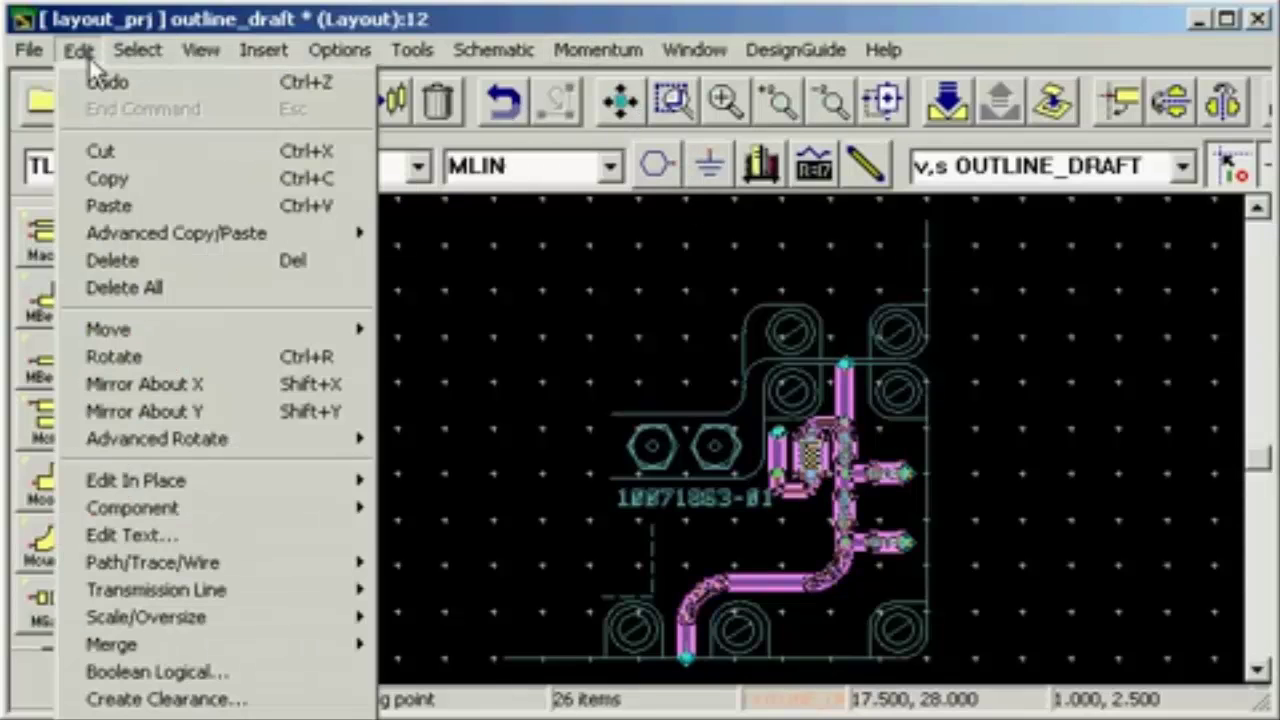
mouse_move(245, 575)
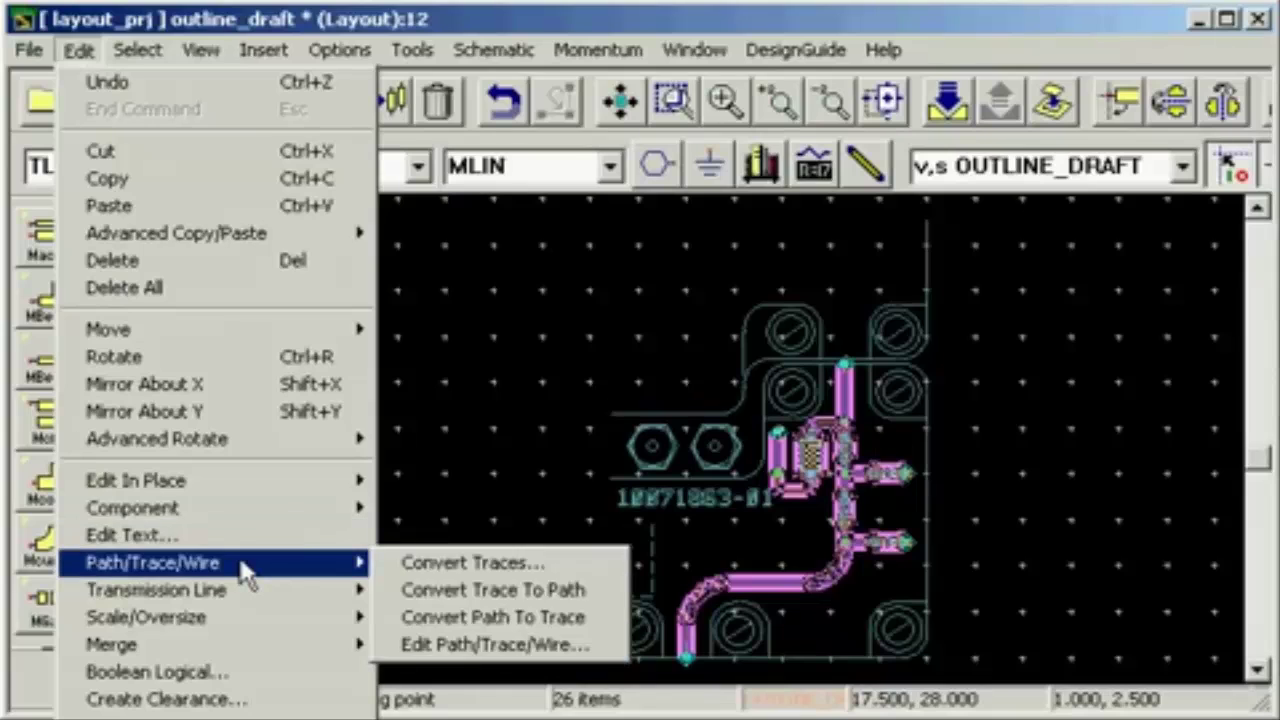
left_click(566, 562)
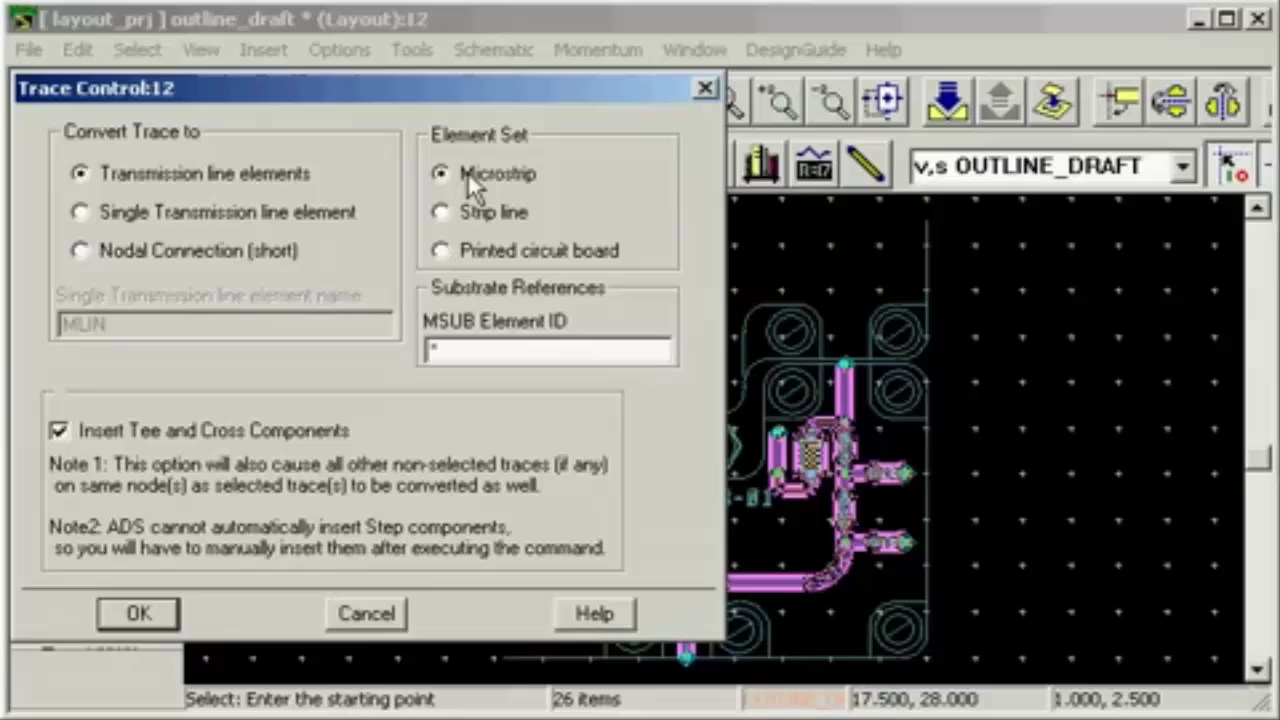
left_click(140, 614)
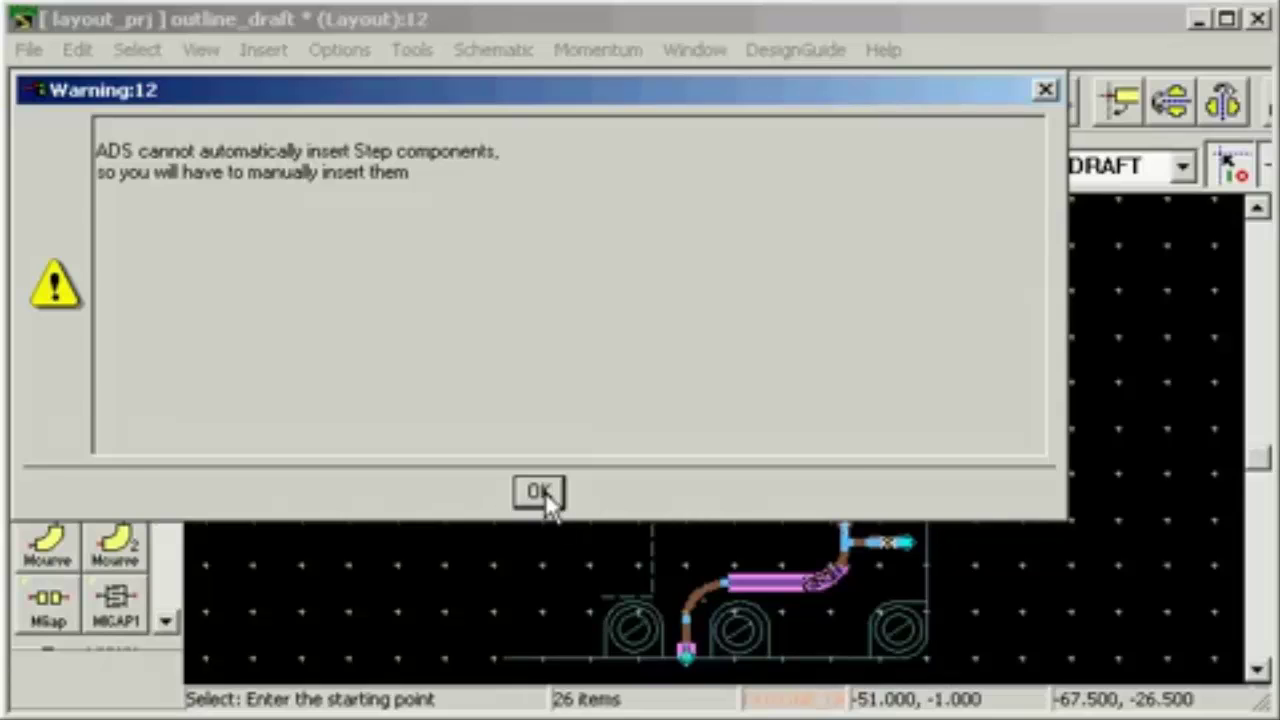
left_click(543, 494)
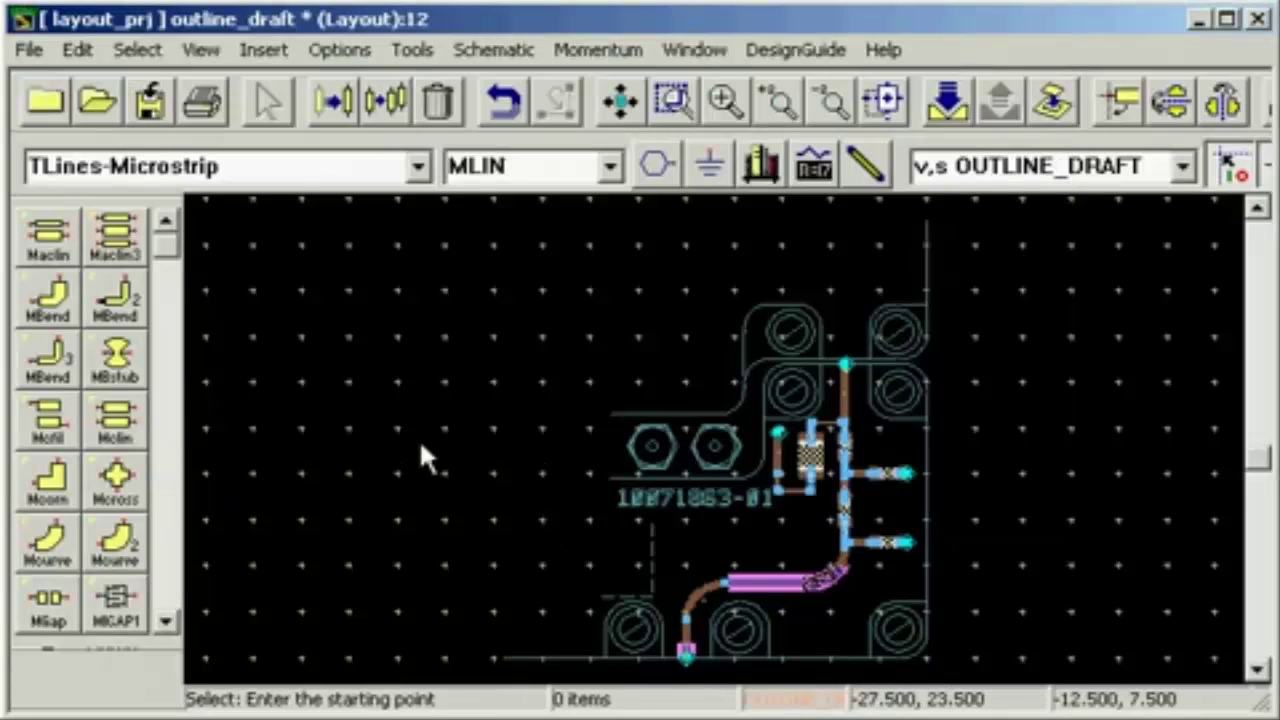
Generate a schematic from the layout starting at component P1 and close the status report
left_click(462, 49)
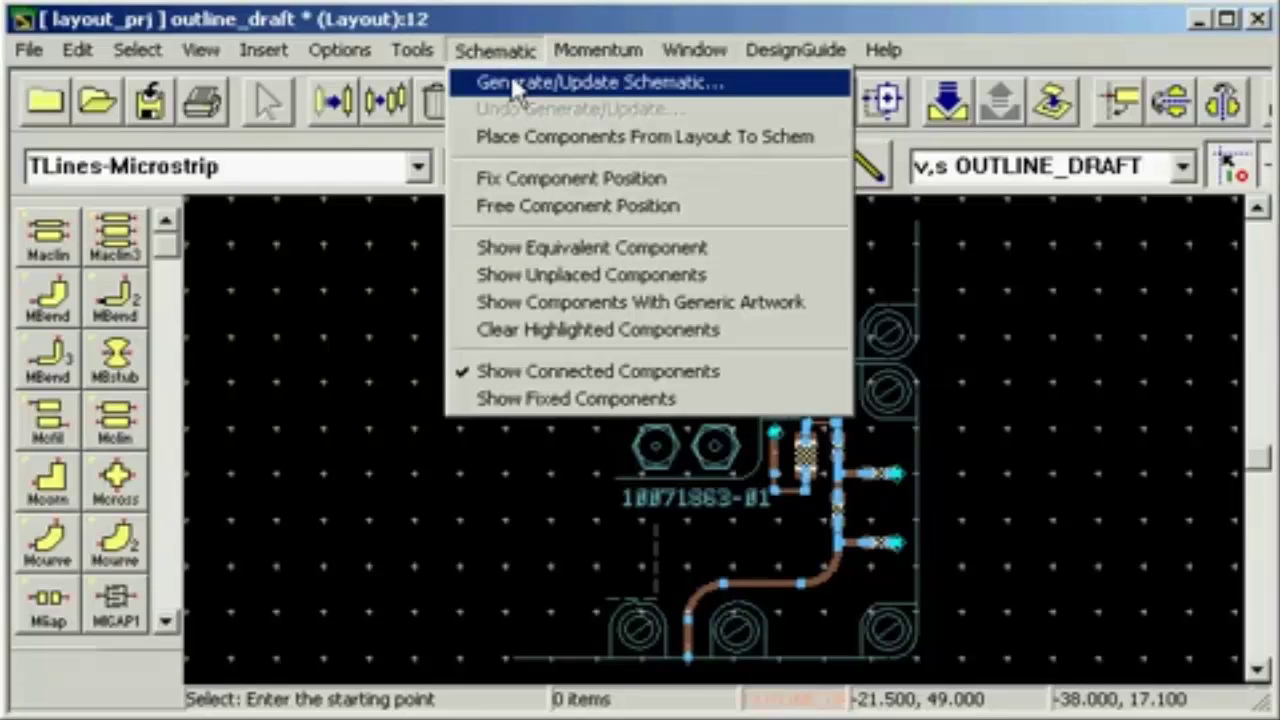
left_click(510, 82)
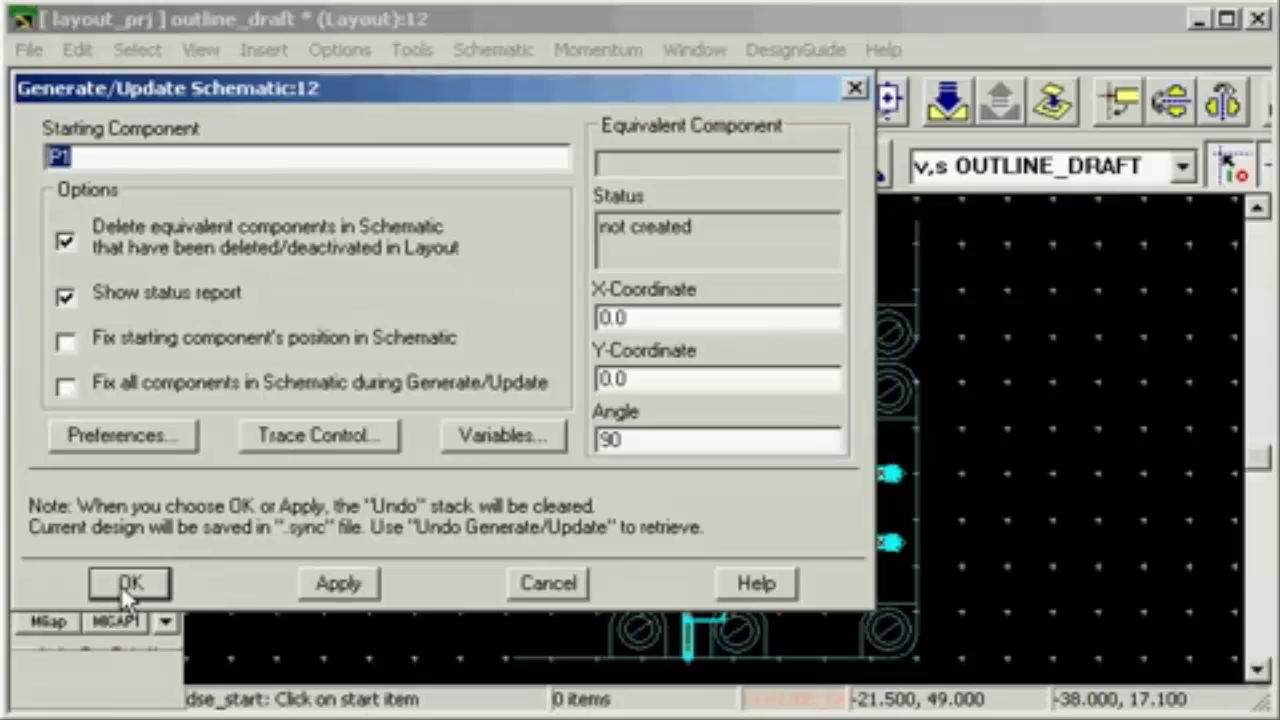
left_click(125, 587)
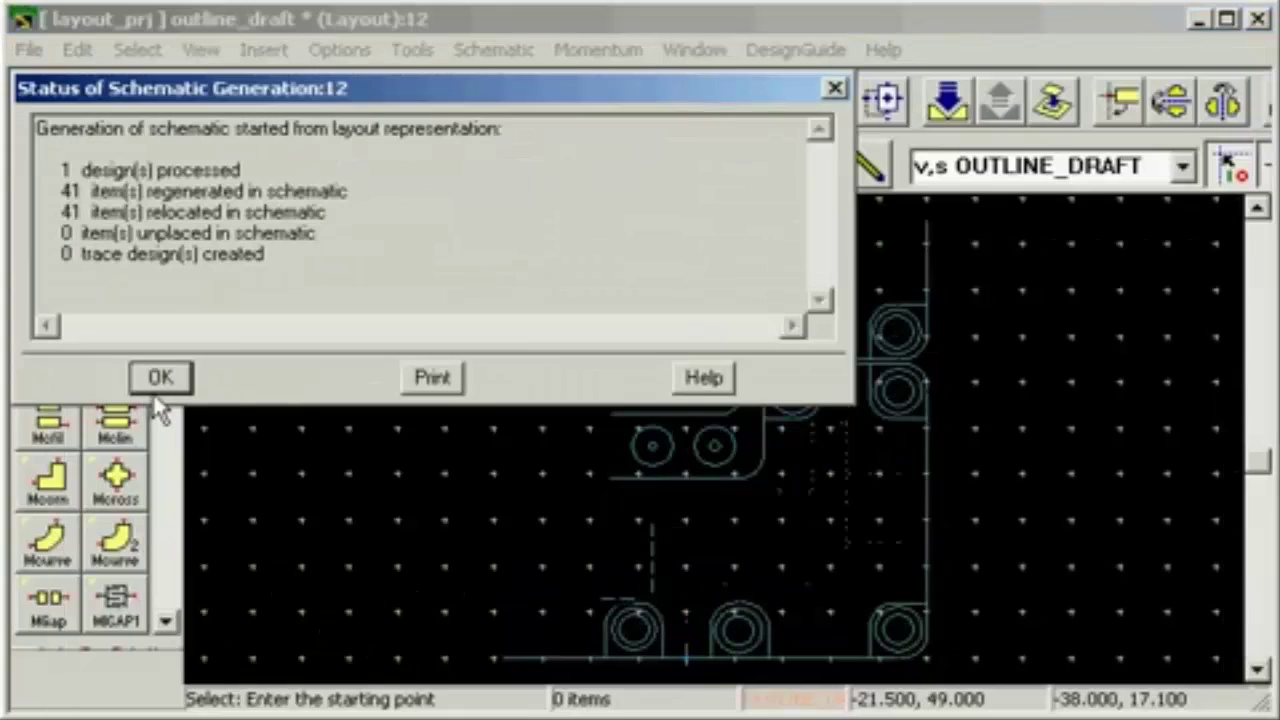
left_click(160, 385)
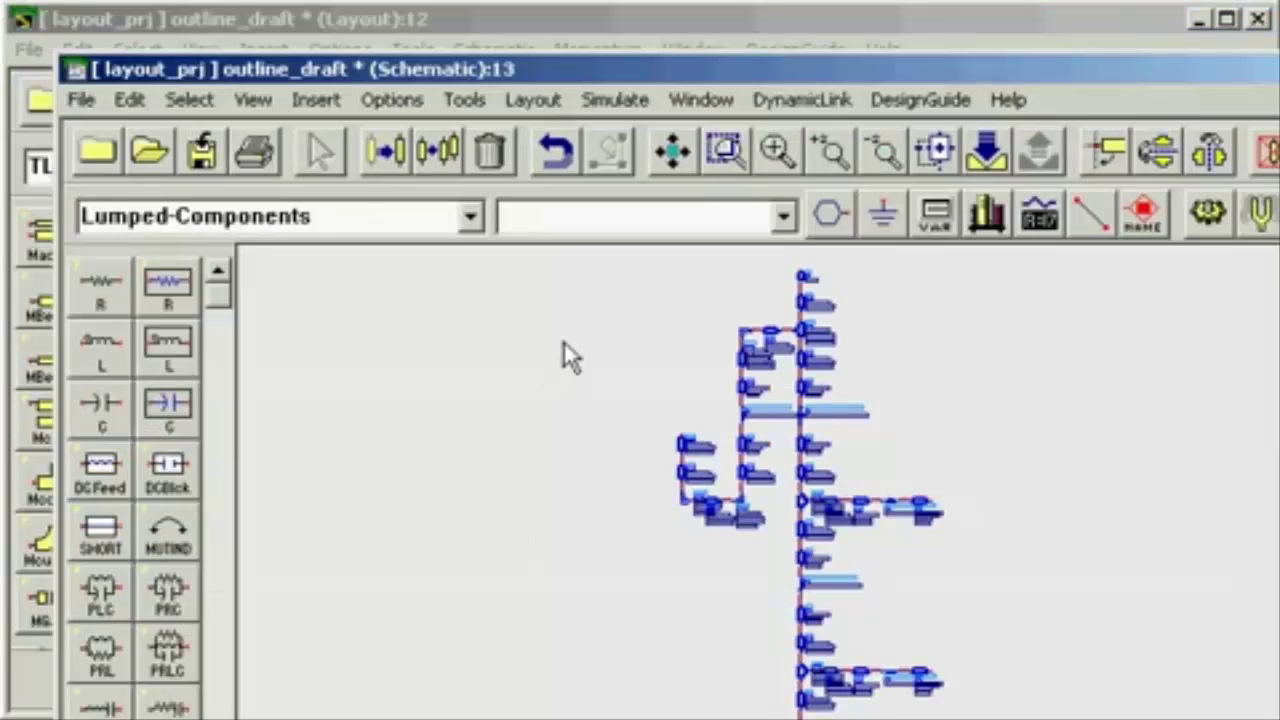
Maximize the schematic window, zoom into an area of components, then zoom back out to view all
double_click(693, 70)
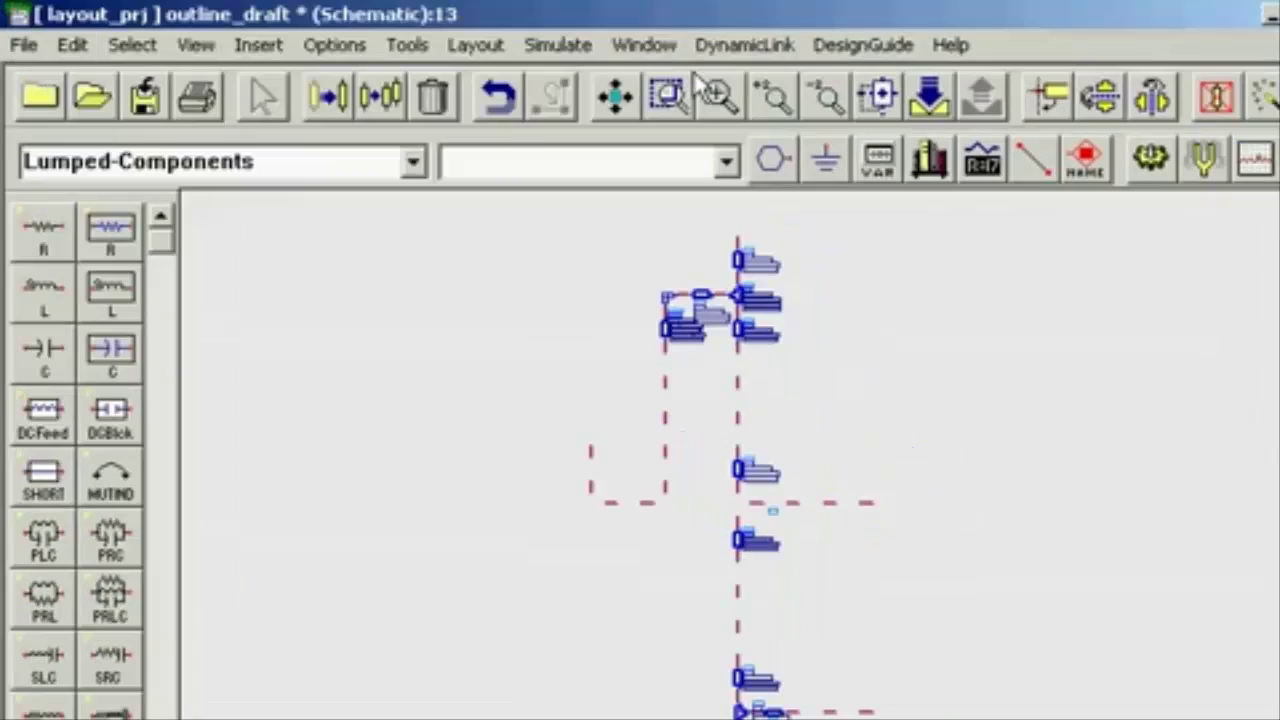
left_click(670, 97)
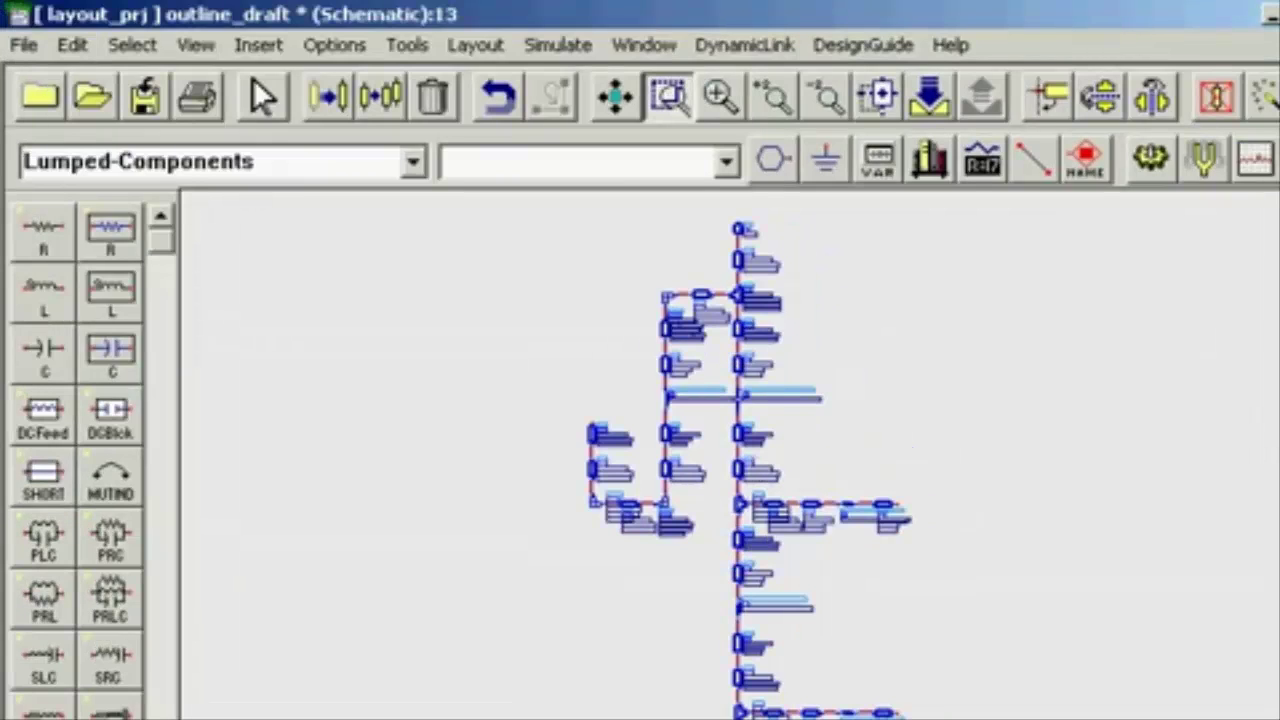
left_click_drag(540, 651, 930, 712)
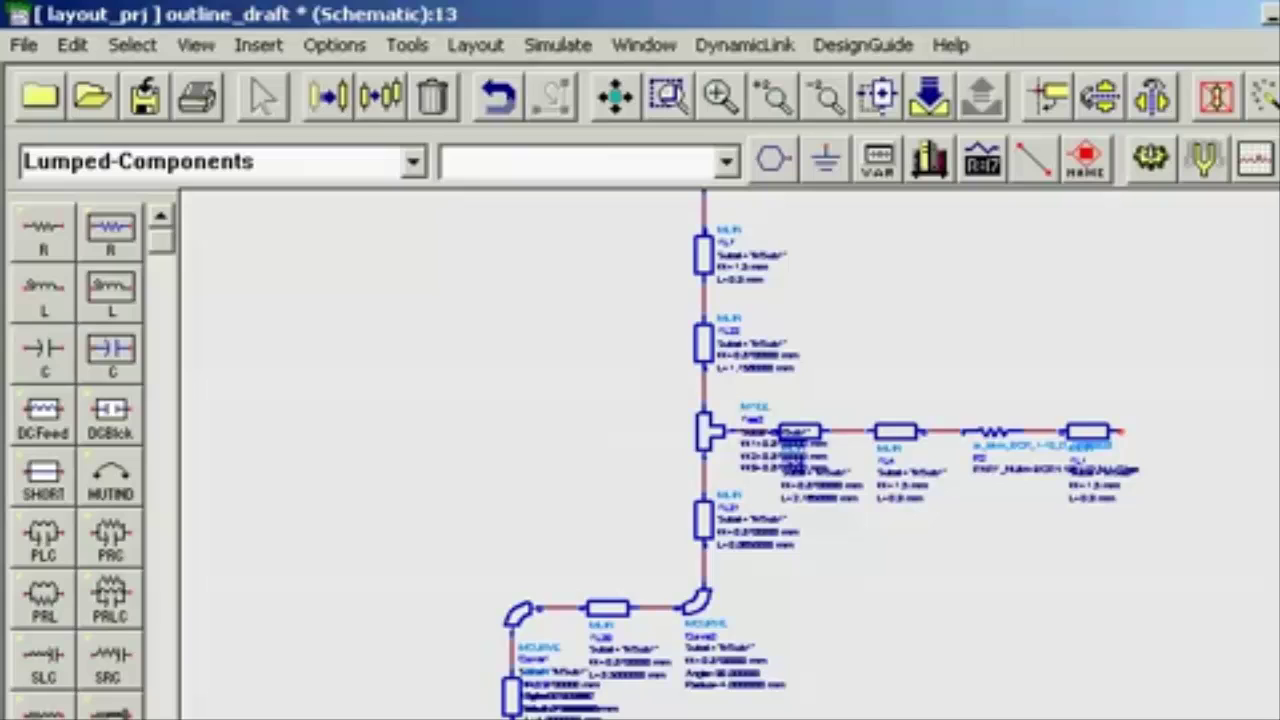
left_click(640, 100)
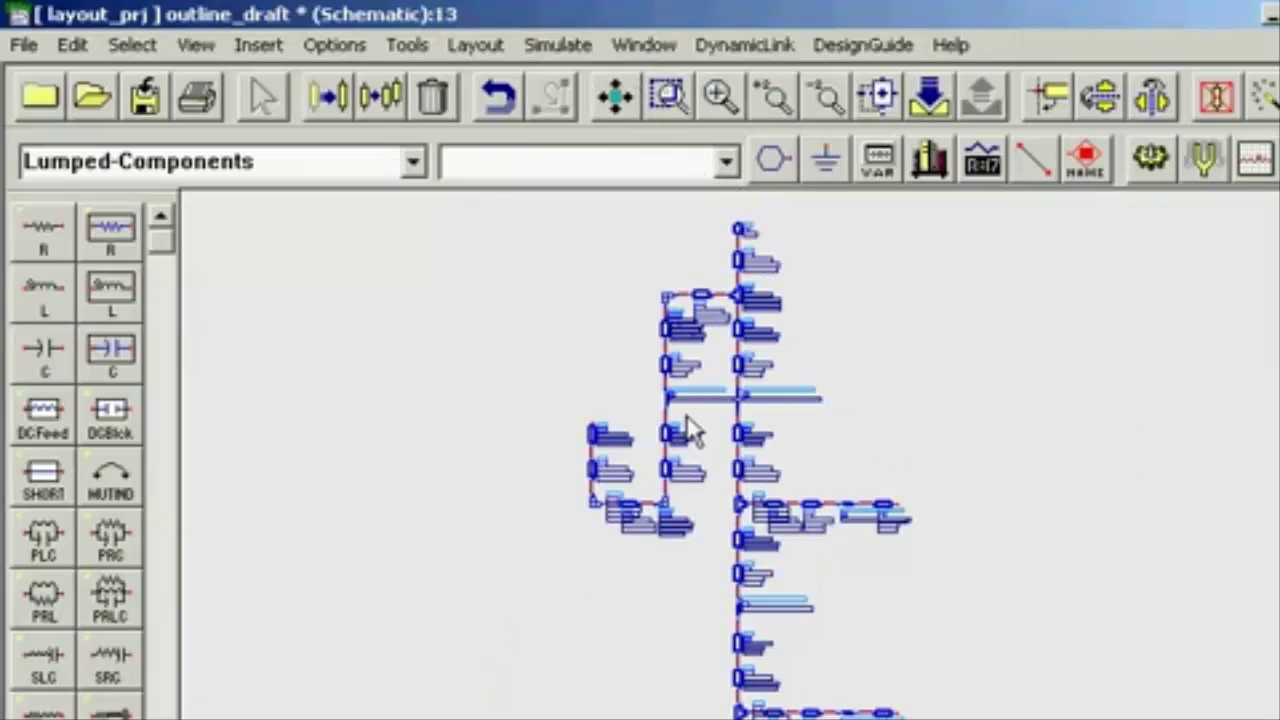